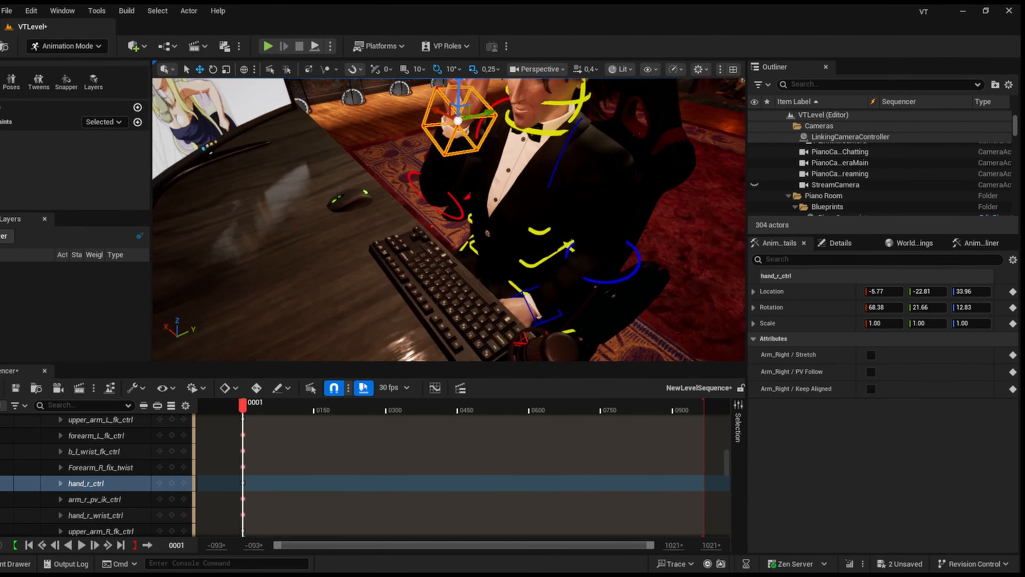
# Step: Select the right hand control hand_r_ctrl in Sequencer and frame it in the viewport
pyautogui.moveTo(448, 242); pyautogui.dragTo(371, 188, button='right')
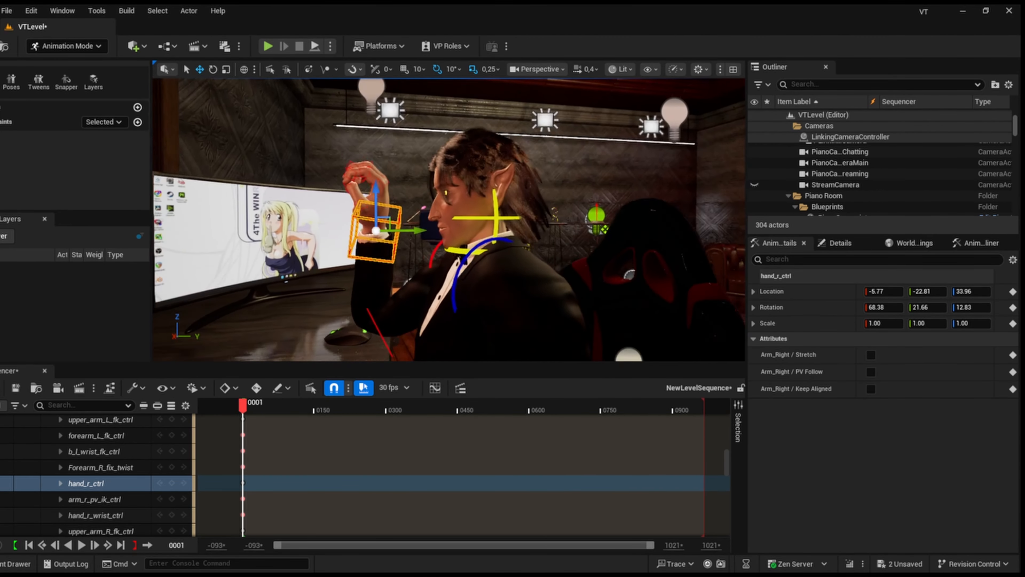
pyautogui.click(169, 484)
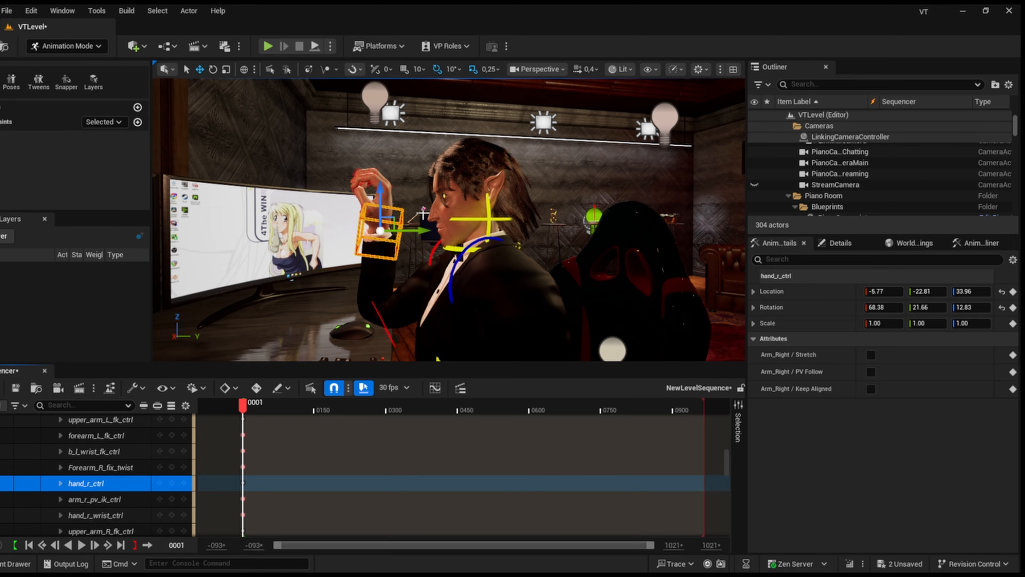
pyautogui.press('f')
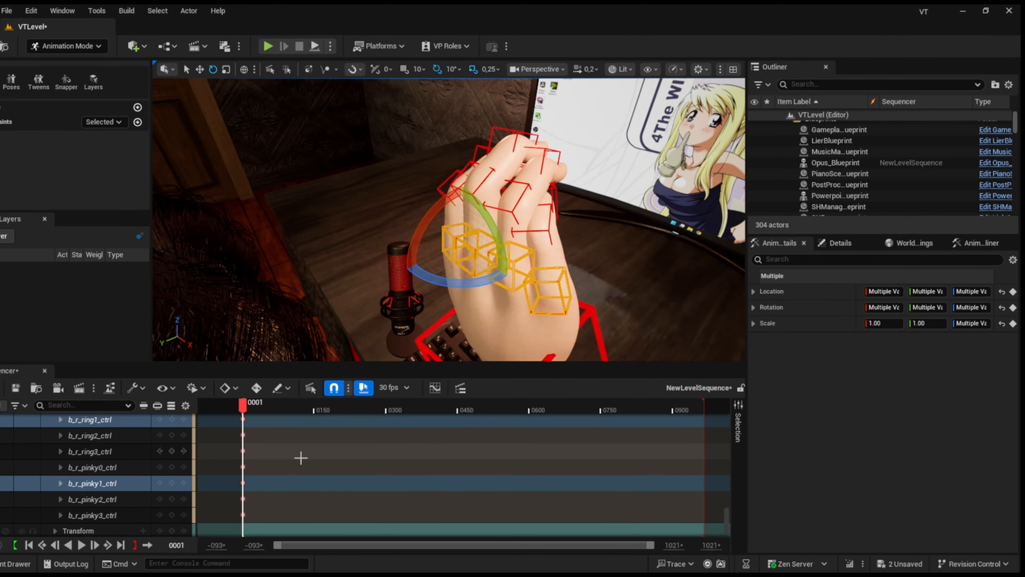
pyautogui.click(40, 406)
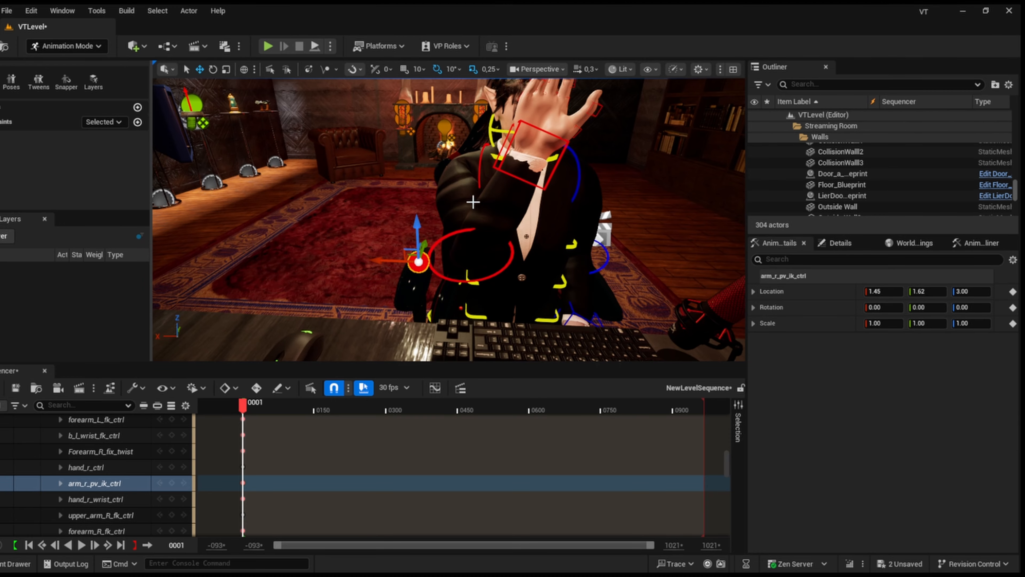
# Step: Move the right elbow control arm_r_pv_ik_ctrl outward from the body and slightly up, to about X 3.87, Y 7.45, Z 15.31
pyautogui.moveTo(469, 189); pyautogui.dragTo(491, 186, button='right')
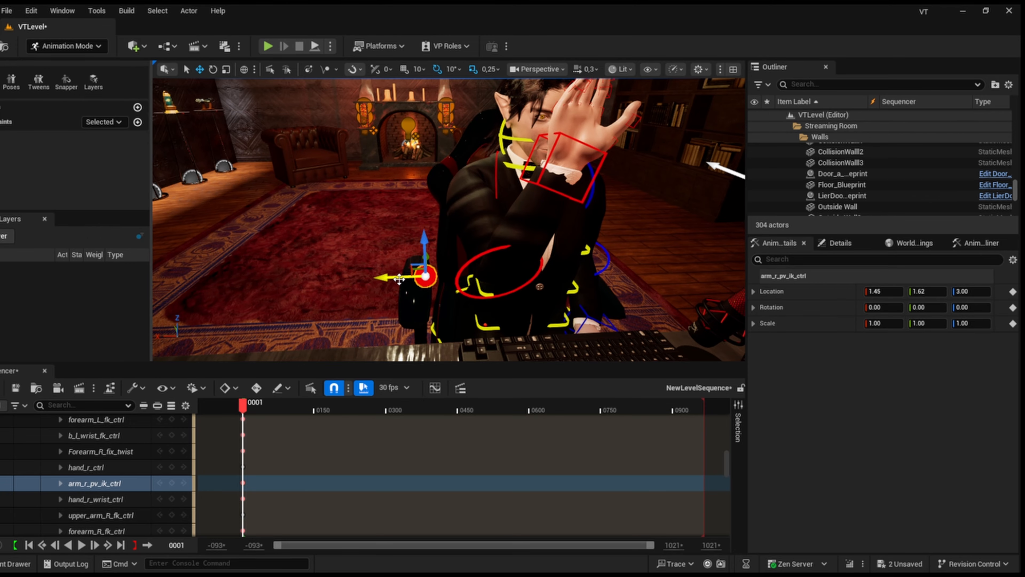
pyautogui.moveTo(399, 279); pyautogui.dragTo(341, 218)
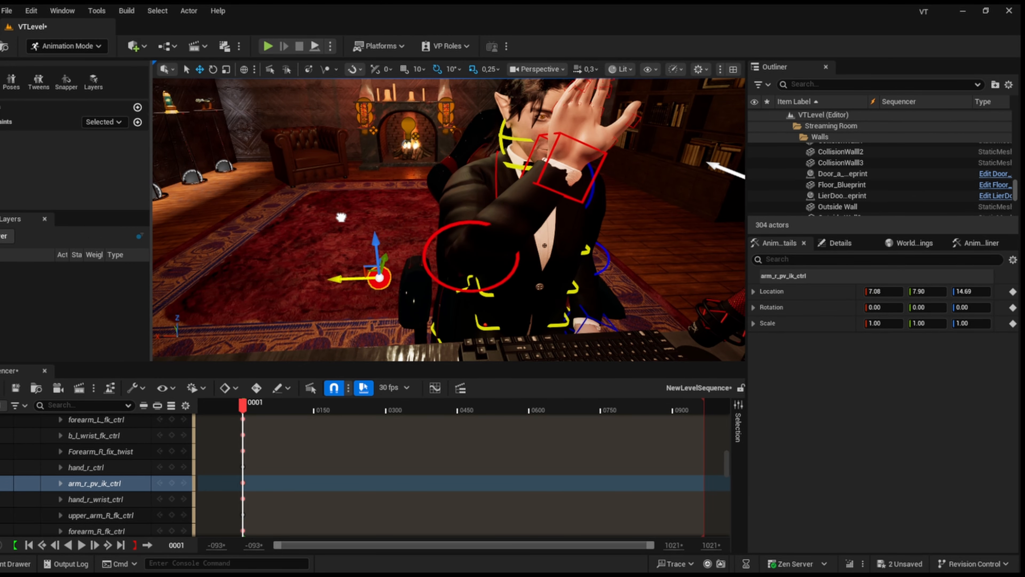
pyautogui.moveTo(376, 248); pyautogui.dragTo(378, 239)
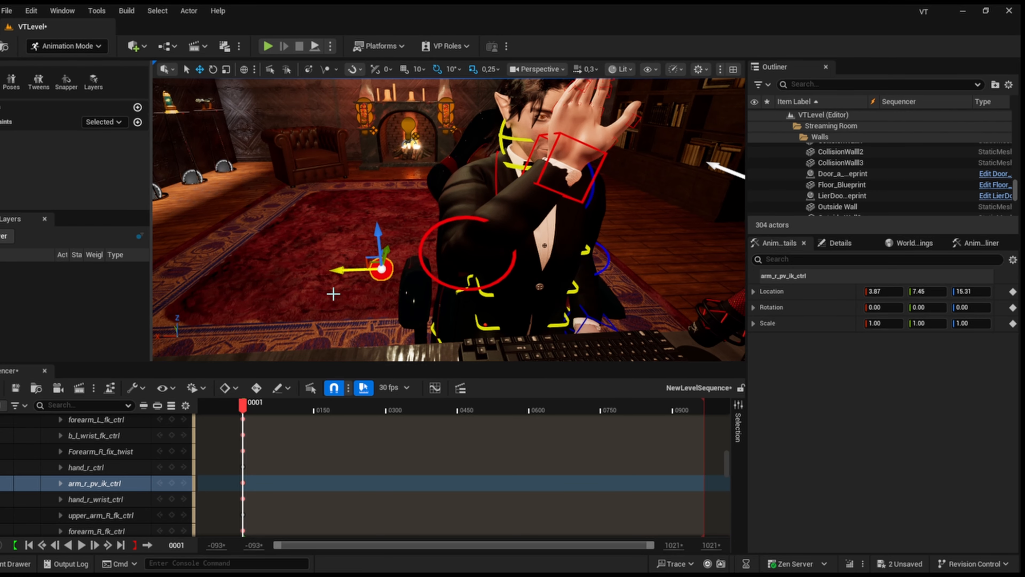
pyautogui.moveTo(334, 294); pyautogui.dragTo(363, 347, button='right')
# Step: Position the left hand control hand_l_ctrl in front of the chin at about X 30.17, Y -18.20, Z 36.92
pyautogui.click(298, 317)
pyautogui.moveTo(448, 242); pyautogui.dragTo(505, 283, button='right')
pyautogui.click(430, 188)
pyautogui.click(469, 183)
pyautogui.moveTo(469, 227); pyautogui.dragTo(428, 258, button='right')
pyautogui.moveTo(429, 172); pyautogui.dragTo(429, 178)
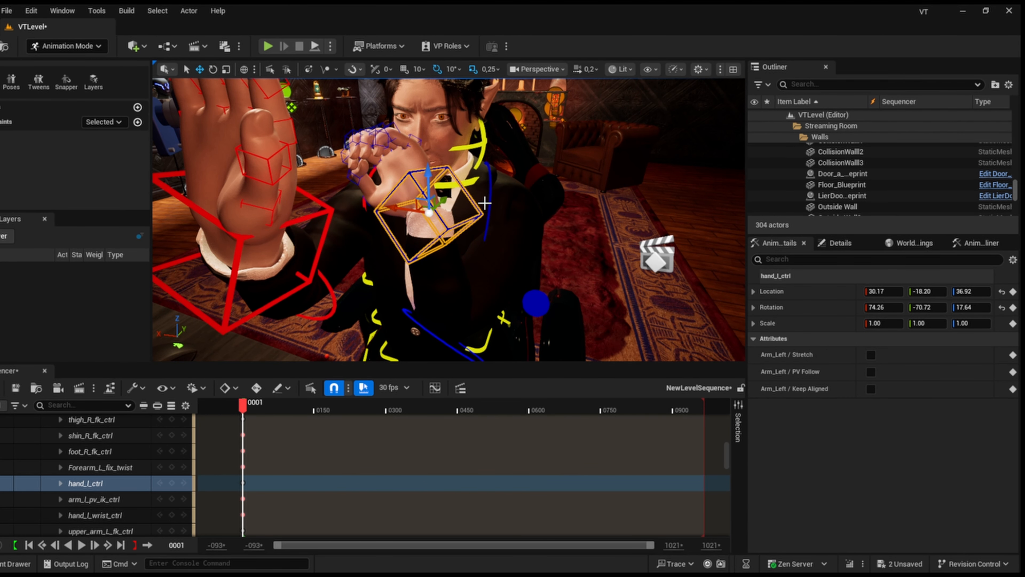
pyautogui.moveTo(571, 223); pyautogui.dragTo(564, 220, button='right')
pyautogui.click(423, 202)
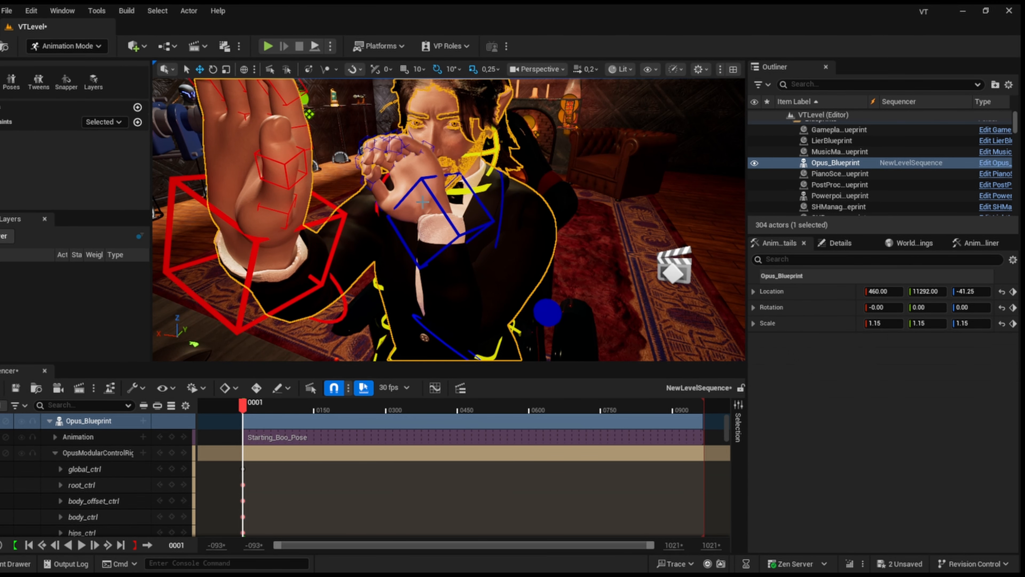
pyautogui.moveTo(485, 212)
pyautogui.mouseDown(button='right')
pyautogui.moveTo(484, 270)
pyautogui.moveTo(486, 212)
pyautogui.mouseUp(button='right')
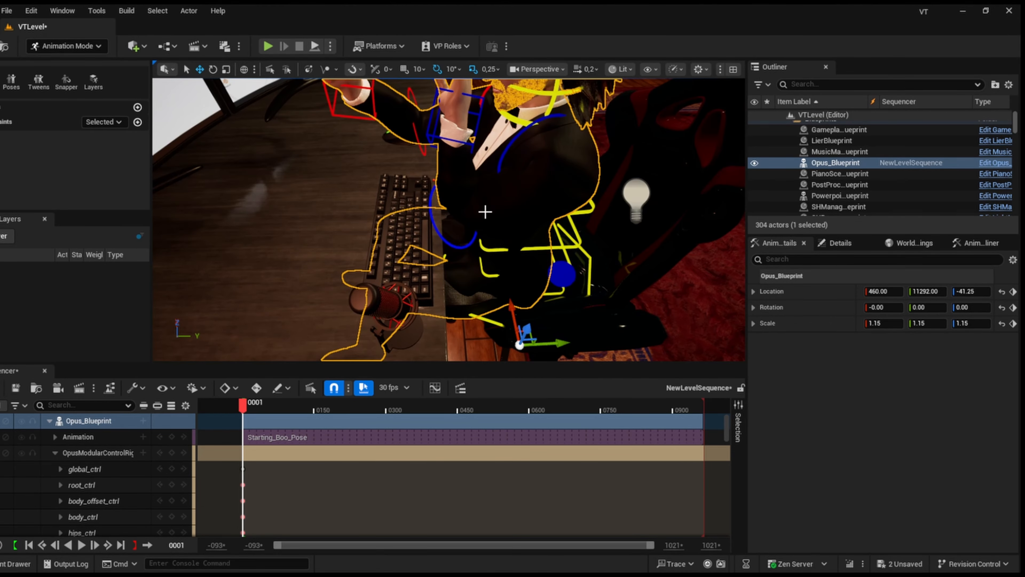
# Step: Move the left elbow control arm_l_pv_ik_ctrl to about X 31.96, Y -3.63, Z 16.92
pyautogui.click(562, 275)
pyautogui.moveTo(562, 275); pyautogui.dragTo(423, 251, button='right')
pyautogui.moveTo(422, 251); pyautogui.dragTo(451, 230)
pyautogui.moveTo(452, 231)
pyautogui.mouseDown(button='right')
pyautogui.moveTo(468, 218)
pyautogui.moveTo(452, 238)
pyautogui.moveTo(464, 226)
pyautogui.moveTo(506, 266)
pyautogui.moveTo(471, 234)
pyautogui.mouseUp(button='right')
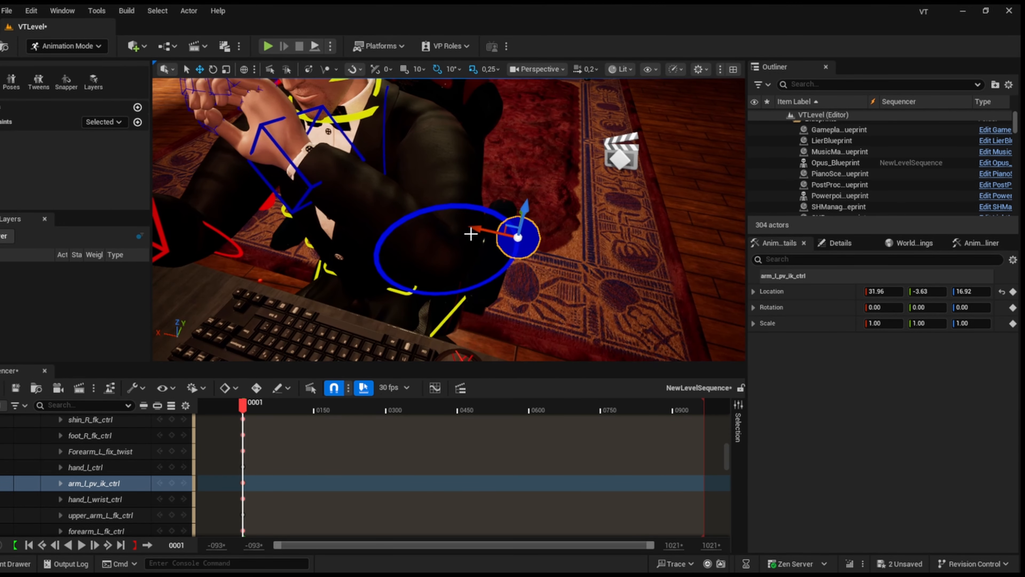
# Step: Try rotating the left forearm control Forearm_L_fix_twist to correct the twist of the sleeve and cuff
pyautogui.click(433, 206)
pyautogui.moveTo(359, 149); pyautogui.dragTo(415, 181, button='right')
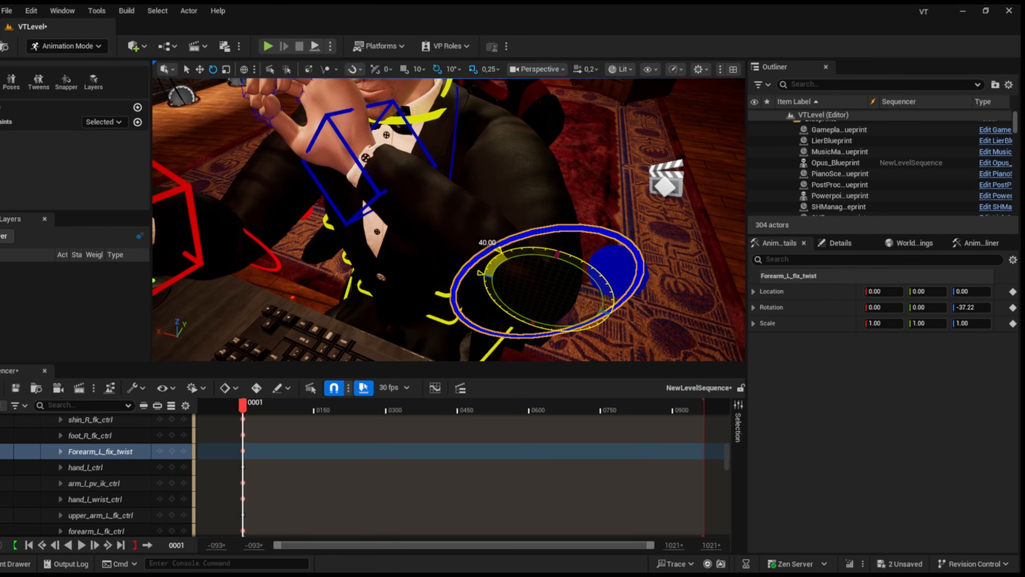
pyautogui.moveTo(586, 258); pyautogui.dragTo(599, 268)
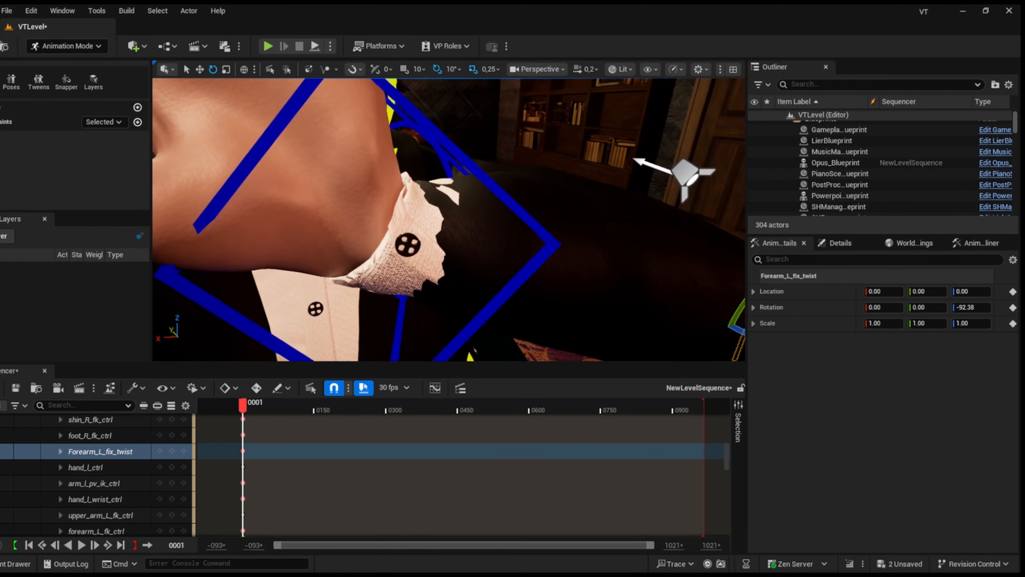
pyautogui.moveTo(447, 220); pyautogui.dragTo(504, 193, button='right')
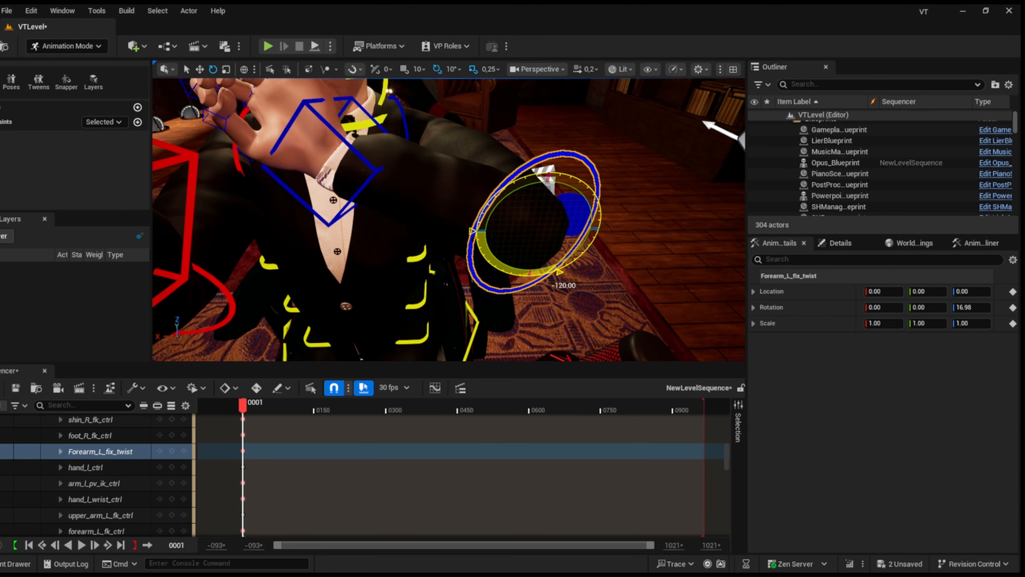
# Step: Scrub the sequence back to frame 0001
pyautogui.moveTo(265, 401); pyautogui.dragTo(245, 403)
pyautogui.moveTo(448, 220)
pyautogui.mouseDown(button='right')
pyautogui.moveTo(464, 224)
pyautogui.moveTo(463, 214)
pyautogui.moveTo(447, 223)
pyautogui.moveTo(454, 211)
pyautogui.moveTo(467, 219)
pyautogui.moveTo(452, 214)
pyautogui.mouseUp(button='right')
pyautogui.scroll(1, 464, 210)
pyautogui.scroll(1, 456, 218)
pyautogui.click(251, 405)
pyautogui.moveTo(251, 405); pyautogui.dragTo(243, 405)
# Step: Adjust the position of the left elbow's pole-vector control beside the arm
pyautogui.moveTo(448, 218); pyautogui.dragTo(515, 236, button='right')
pyautogui.press('w')
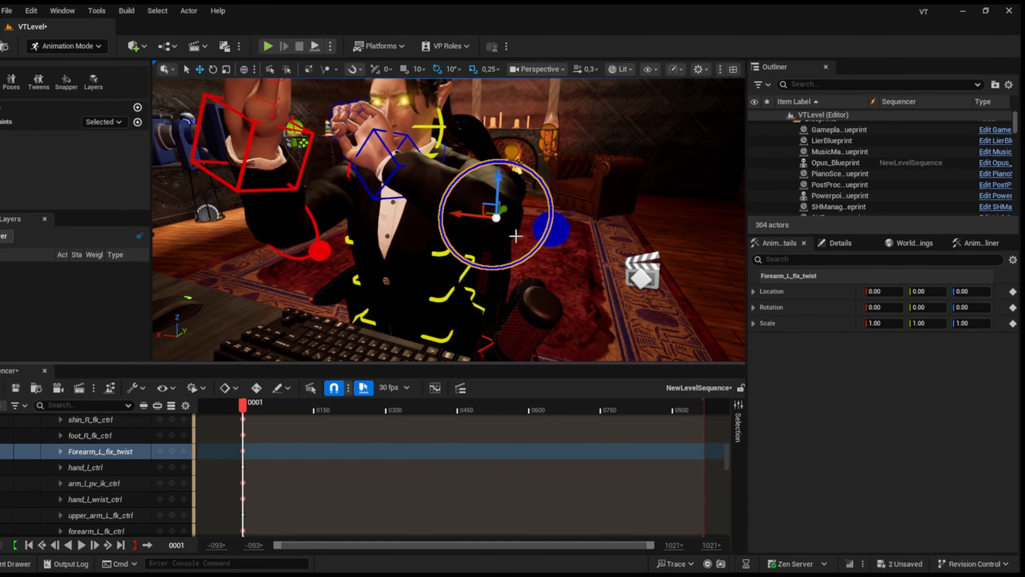
pyautogui.moveTo(544, 225); pyautogui.dragTo(540, 261)
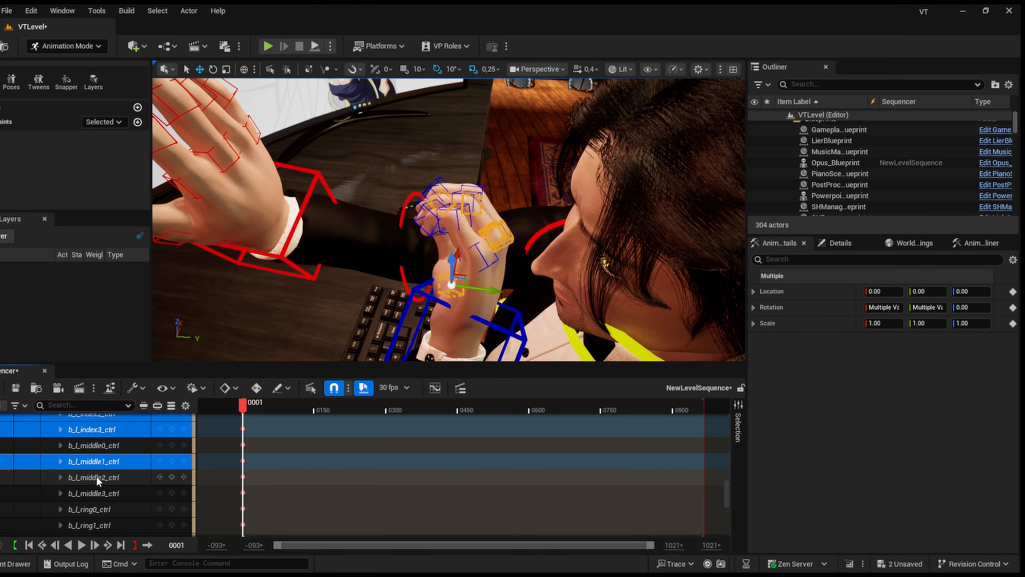
# Step: Add the left hand's middle, ring and pinky joint controls to the index selection and rotate them together to uncurl the fingers
pyautogui.keyDown('ctrl'); pyautogui.click(98, 492); pyautogui.keyUp('ctrl')
pyautogui.scroll(-2, 113, 472)
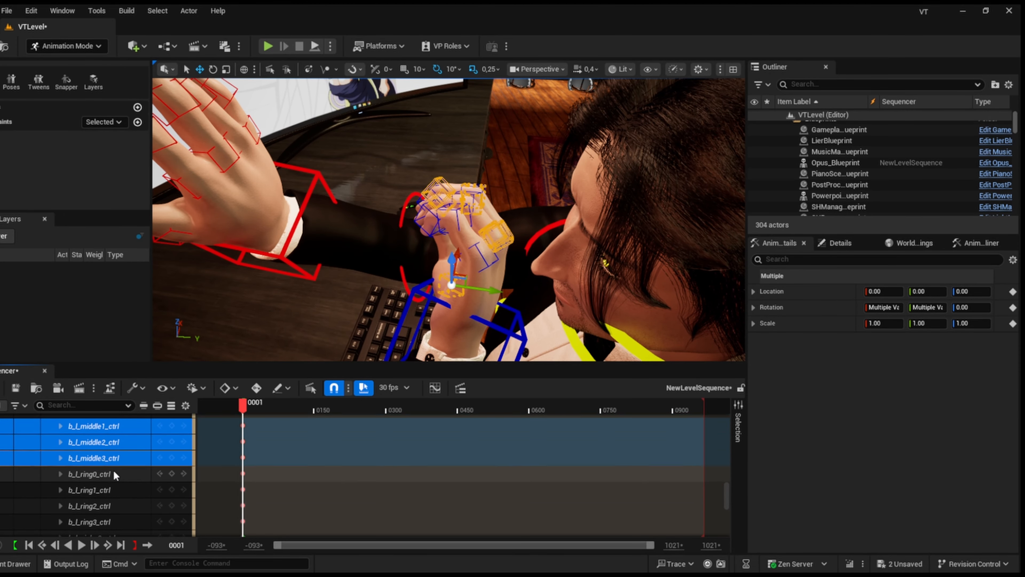
pyautogui.keyDown('ctrl'); pyautogui.click(112, 471); pyautogui.keyUp('ctrl')
pyautogui.keyDown('ctrl'); pyautogui.click(101, 488); pyautogui.keyUp('ctrl')
pyautogui.keyDown('ctrl'); pyautogui.click(92, 504); pyautogui.keyUp('ctrl')
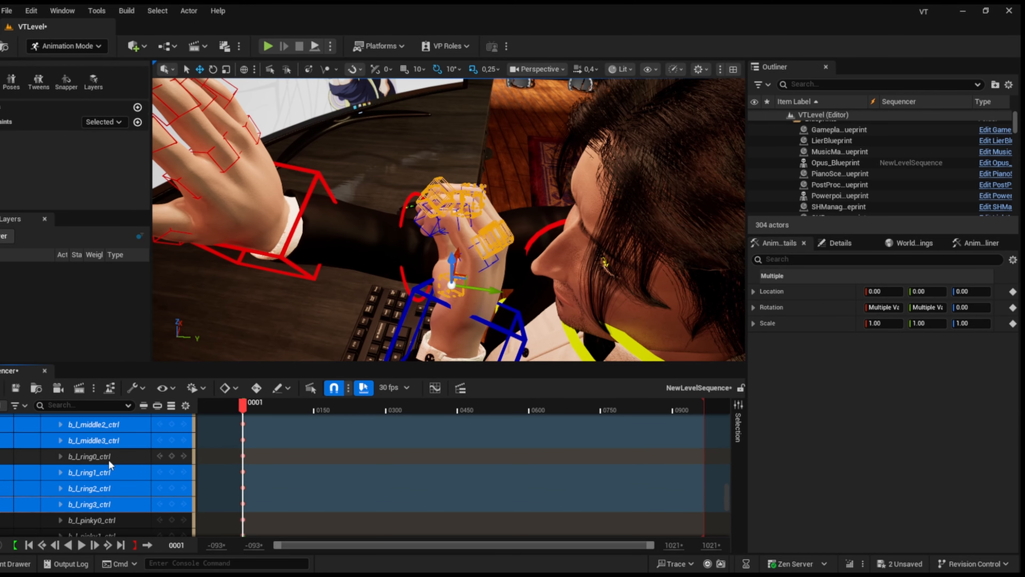
pyautogui.scroll(-3, 109, 461)
pyautogui.keyDown('ctrl'); pyautogui.click(112, 468); pyautogui.keyUp('ctrl')
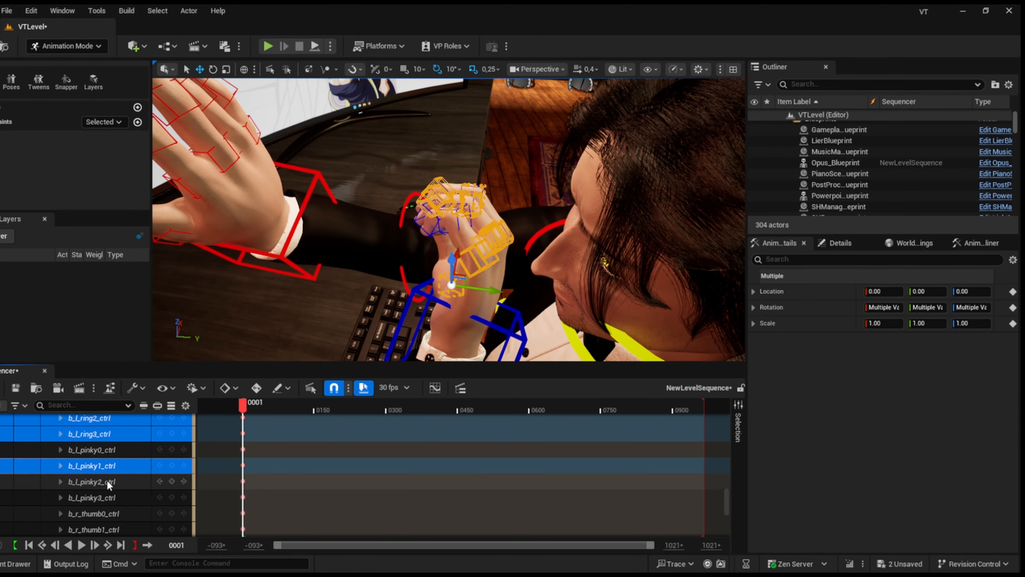
pyautogui.keyDown('ctrl'); pyautogui.click(104, 482); pyautogui.keyUp('ctrl')
pyautogui.keyDown('ctrl'); pyautogui.click(103, 499); pyautogui.keyUp('ctrl')
pyautogui.press('e')
pyautogui.moveTo(477, 249); pyautogui.dragTo(493, 260)
pyautogui.moveTo(493, 261); pyautogui.dragTo(501, 167, button='right')
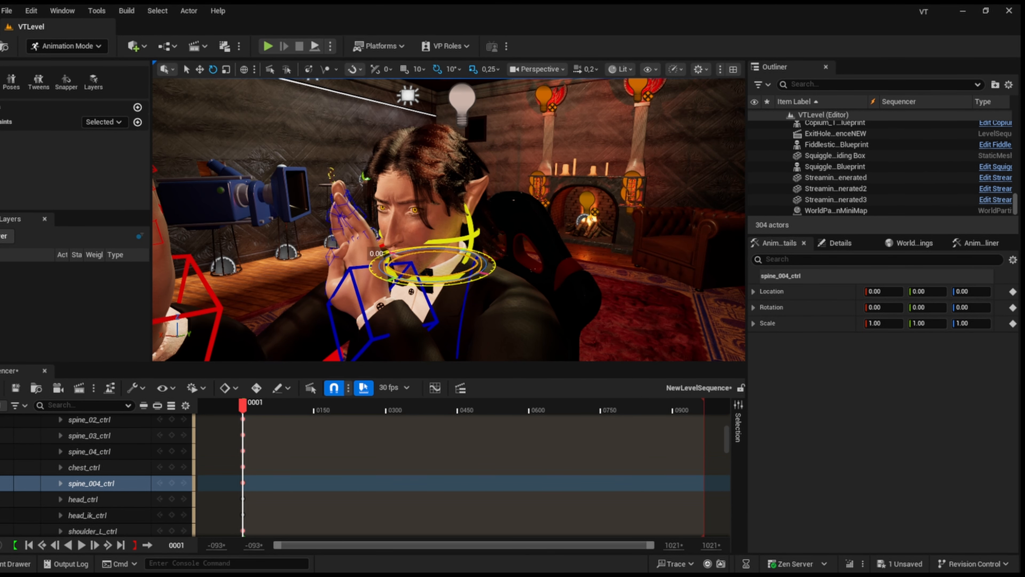
# Step: Rotate the neck control spine_004_ctrl to tilt the character's head
pyautogui.moveTo(437, 254)
pyautogui.mouseDown()
pyautogui.moveTo(430, 266)
pyautogui.moveTo(448, 271)
pyautogui.mouseUp()
pyautogui.click(346, 464)
pyautogui.moveTo(429, 263); pyautogui.dragTo(411, 252, button='right')
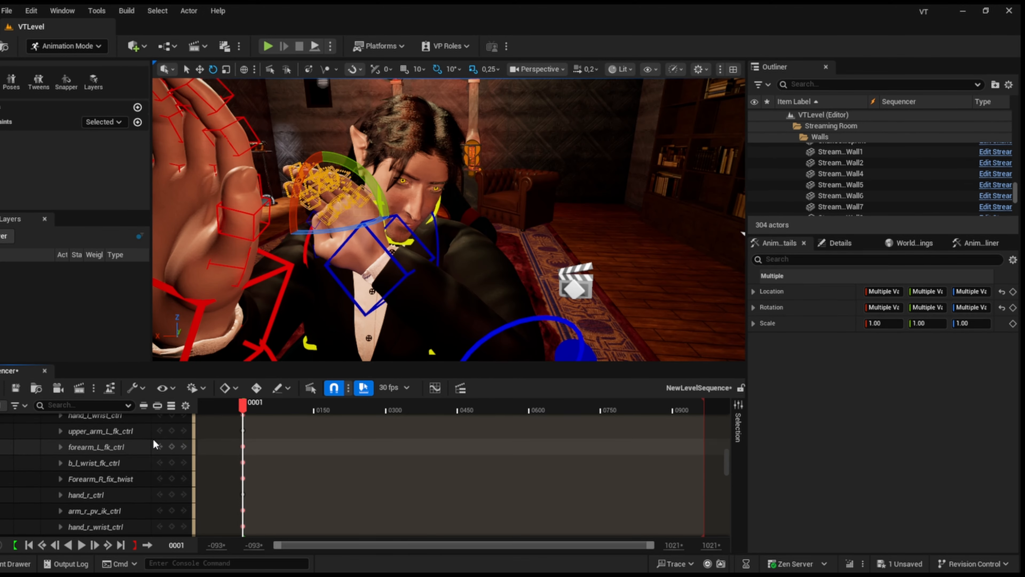
# Step: Move the playhead to frame 0041 and clear the finger control selection
pyautogui.scroll(10, 152, 438)
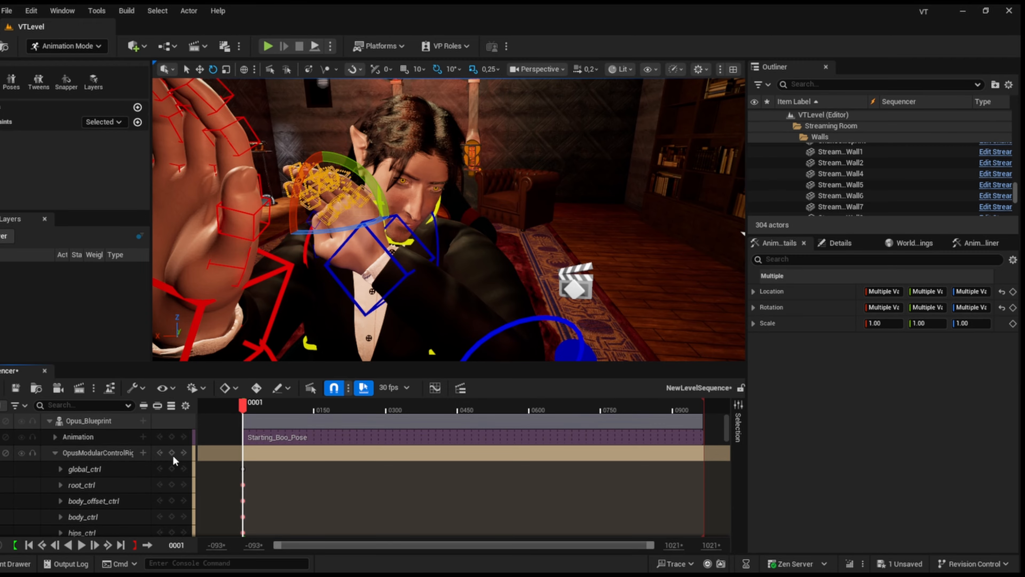
pyautogui.click(262, 403)
pyautogui.click(620, 250)
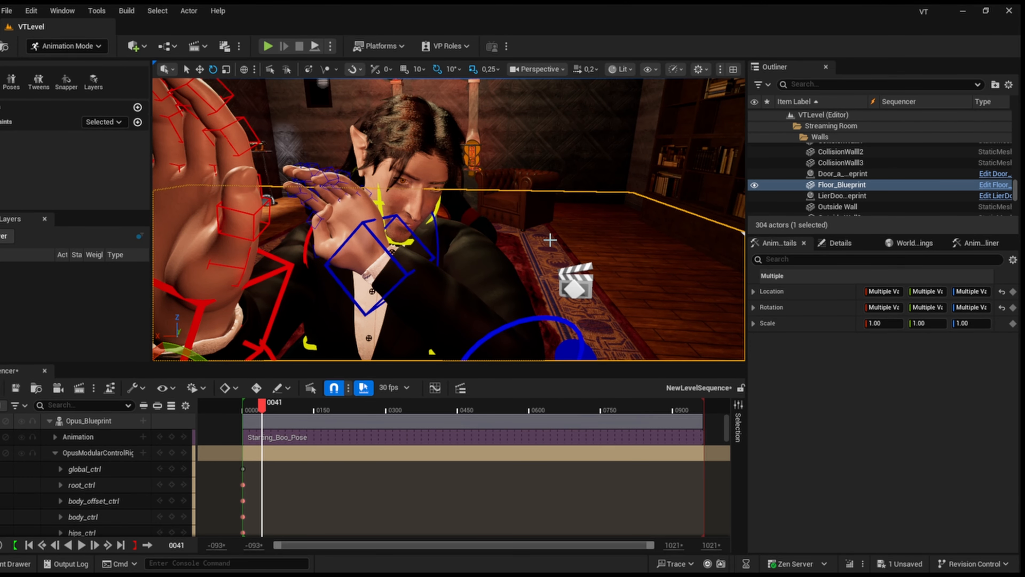
# Step: Examine the raised hands, arms and head of the posed character from several angles
pyautogui.moveTo(449, 219); pyautogui.dragTo(562, 191, button='right')
pyautogui.scroll(1, 452, 258)
pyautogui.scroll(-1, 520, 210)
pyautogui.hotkey('ctrl', 'z')
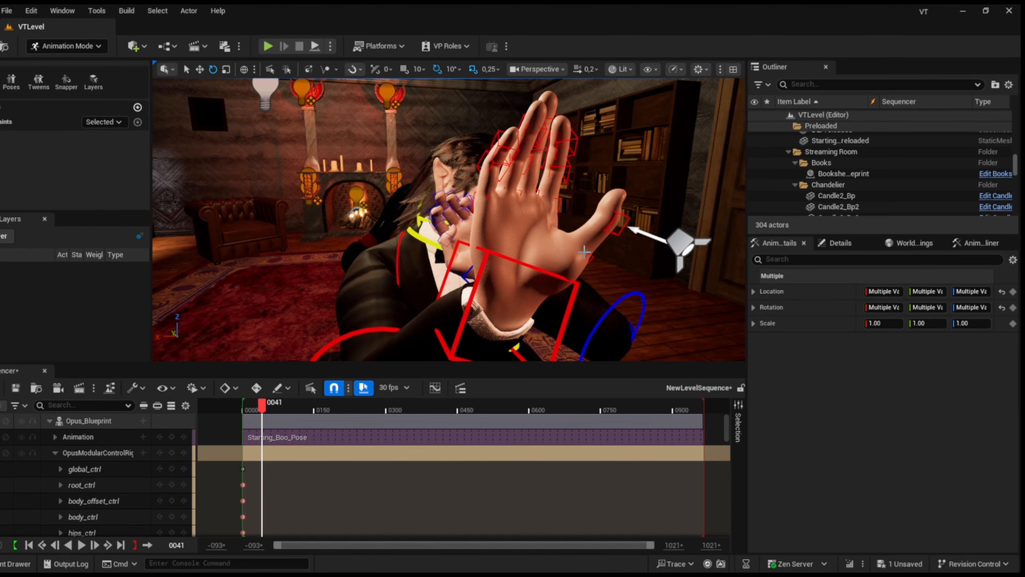
pyautogui.moveTo(584, 239)
pyautogui.mouseDown(button='right')
pyautogui.moveTo(548, 230)
pyautogui.moveTo(525, 242)
pyautogui.moveTo(508, 274)
pyautogui.moveTo(492, 218)
pyautogui.moveTo(517, 206)
pyautogui.moveTo(510, 216)
pyautogui.moveTo(584, 239)
pyautogui.mouseUp(button='right')
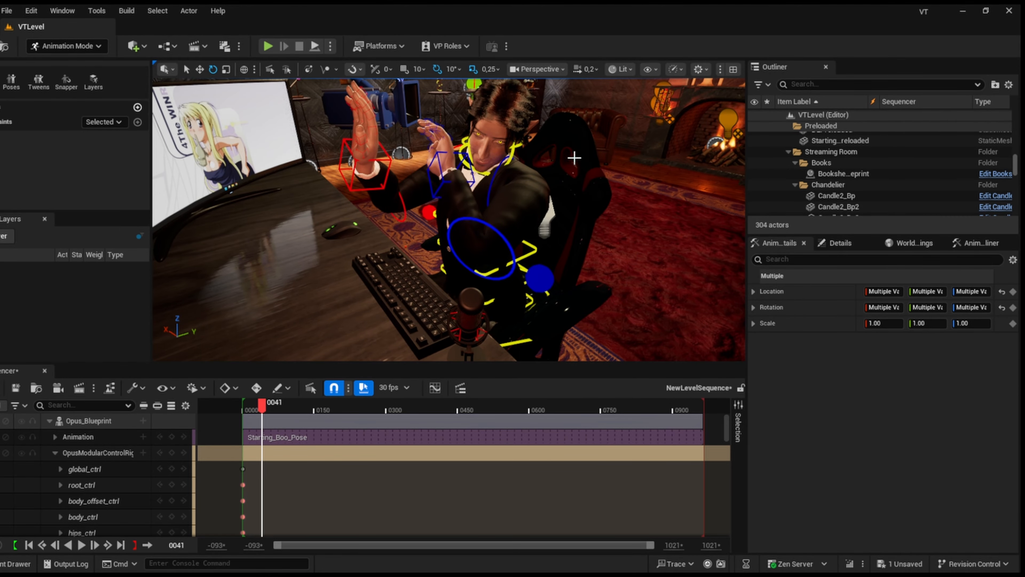
pyautogui.moveTo(502, 211)
pyautogui.mouseDown(button='right')
pyautogui.moveTo(491, 204)
pyautogui.moveTo(499, 210)
pyautogui.mouseUp(button='right')
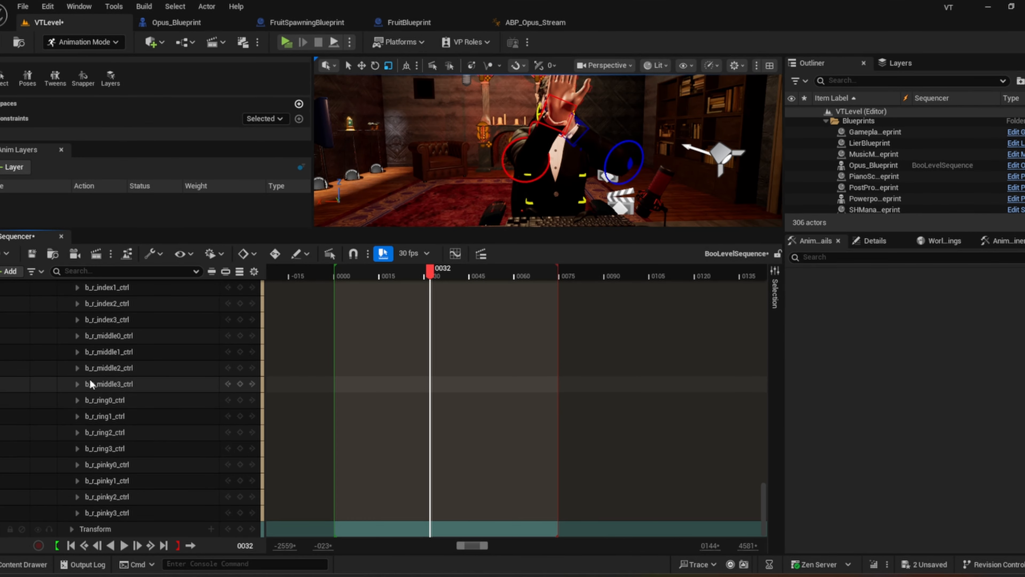
# Step: Override the Location X channel of the Opus_Blueprint Transform track with Double Perlin Noise
pyautogui.click(72, 528)
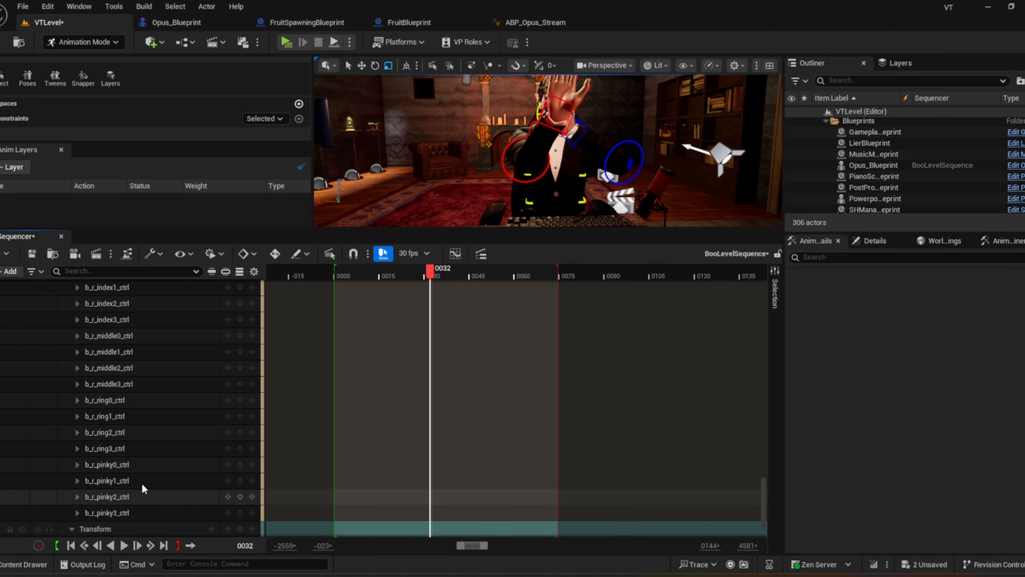
pyautogui.scroll(-3, 121, 493)
pyautogui.click(77, 497)
pyautogui.scroll(-3, 102, 493)
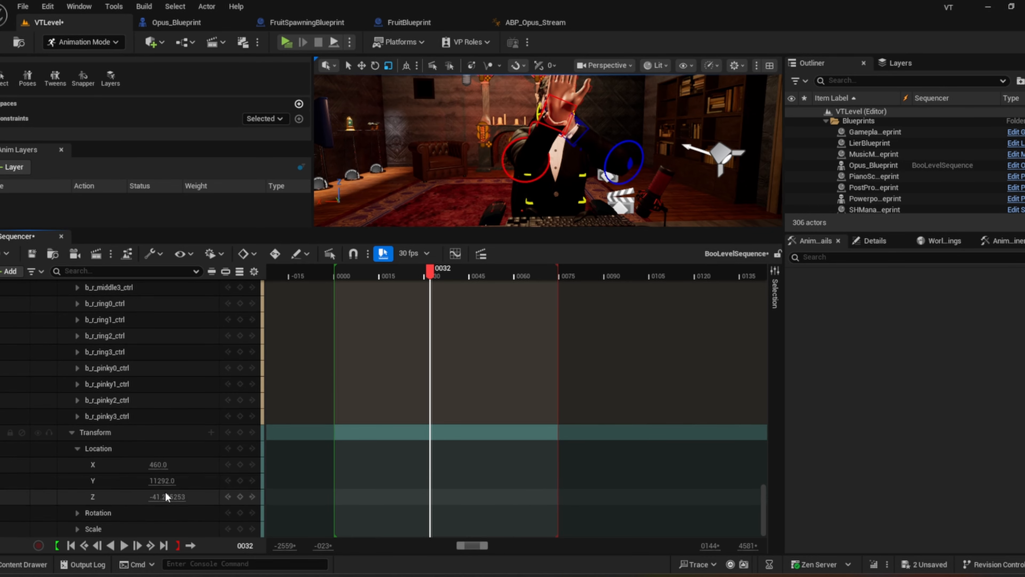
pyautogui.rightClick(158, 464)
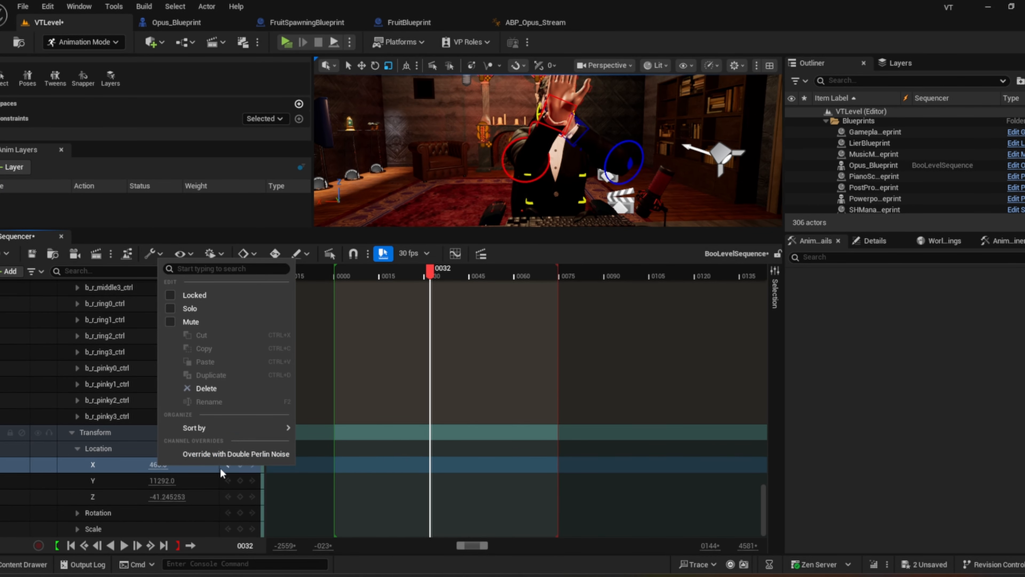
pyautogui.click(231, 454)
# Step: Check the channel options of Location.X on the right hand control hand_r_ctrl for a noise override
pyautogui.click(554, 129)
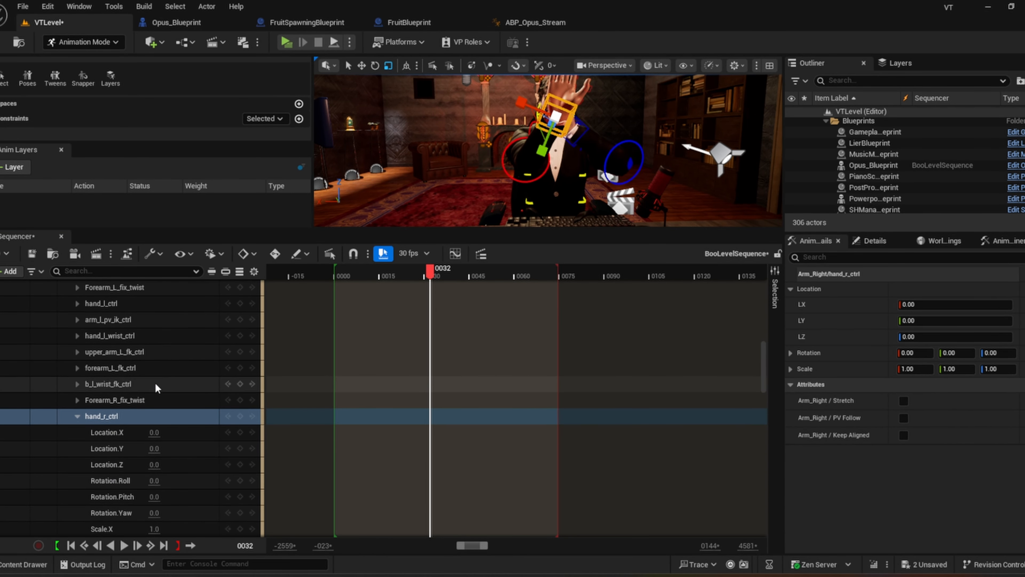
pyautogui.scroll(-3, 135, 392)
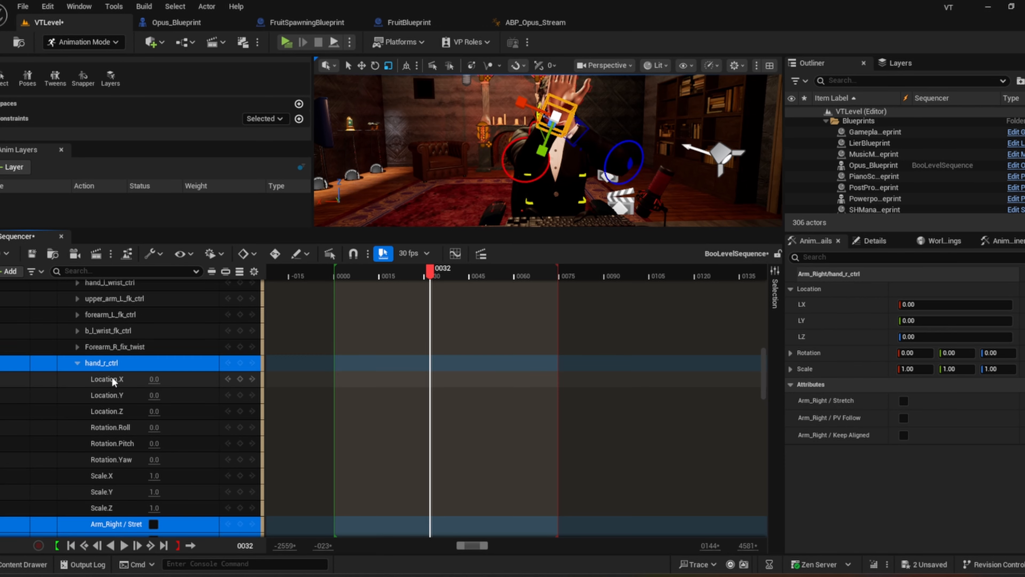
pyautogui.rightClick(112, 376)
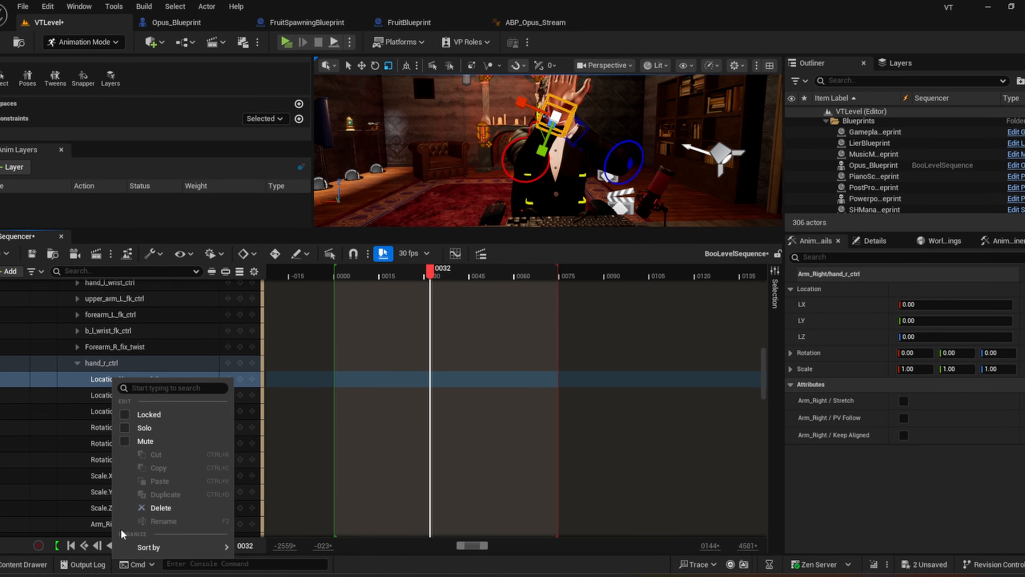
pyautogui.click(197, 348)
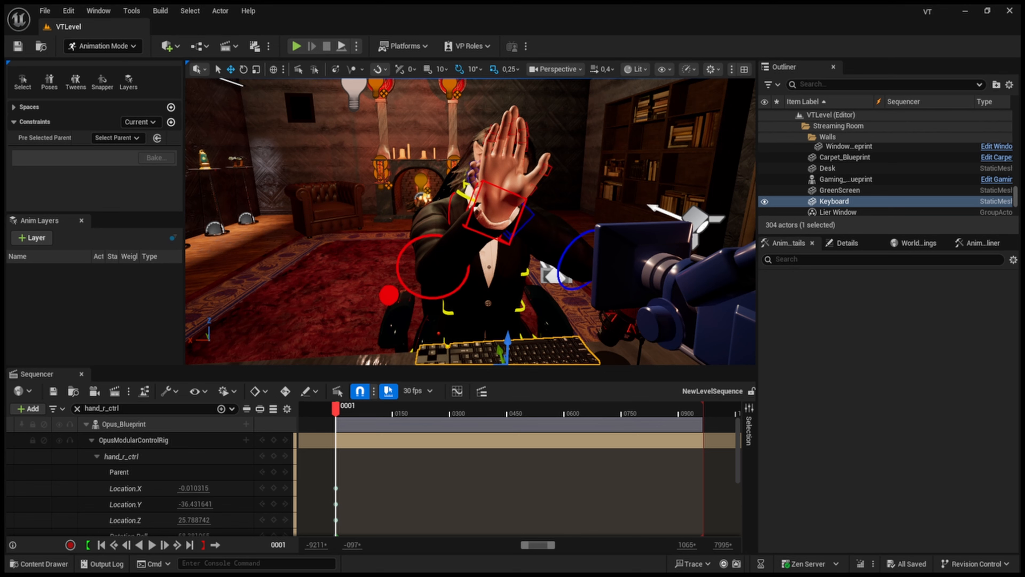
pyautogui.click(121, 456)
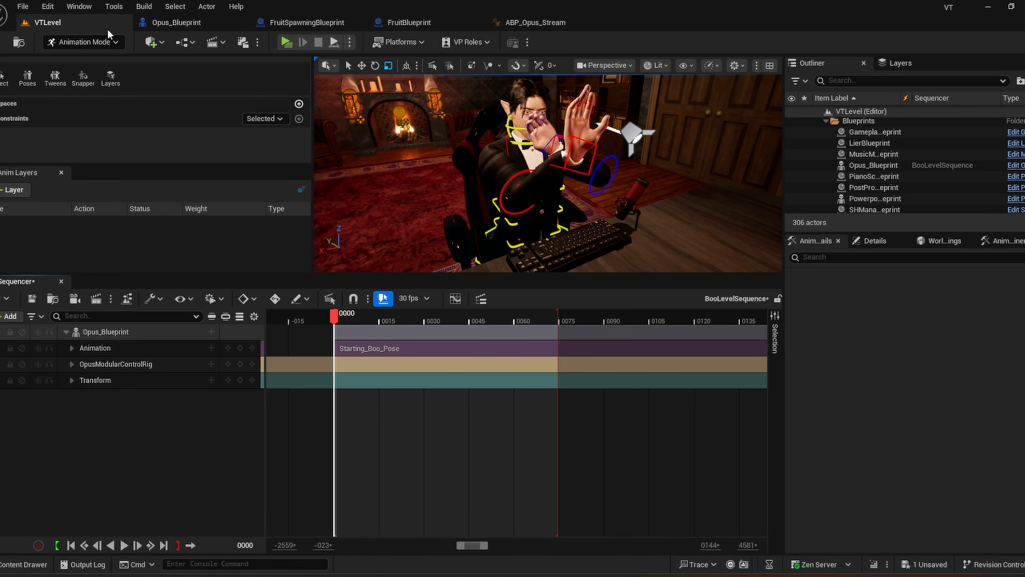
# Step: Add a Sphere shape to the level sequence as a spawnable below the Opus_Blueprint track
pyautogui.click(151, 42)
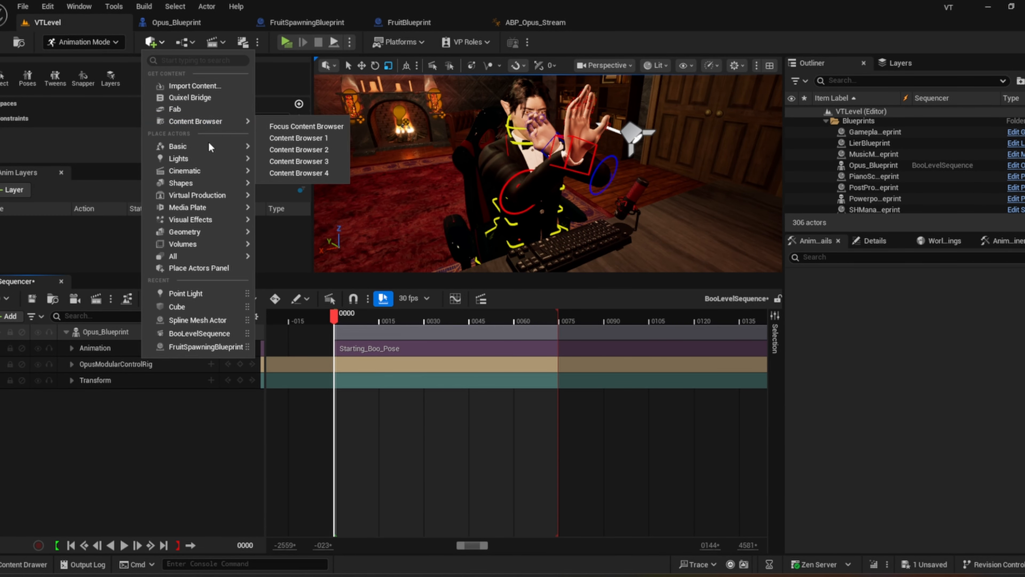
pyautogui.moveTo(192, 234)
pyautogui.moveTo(184, 185)
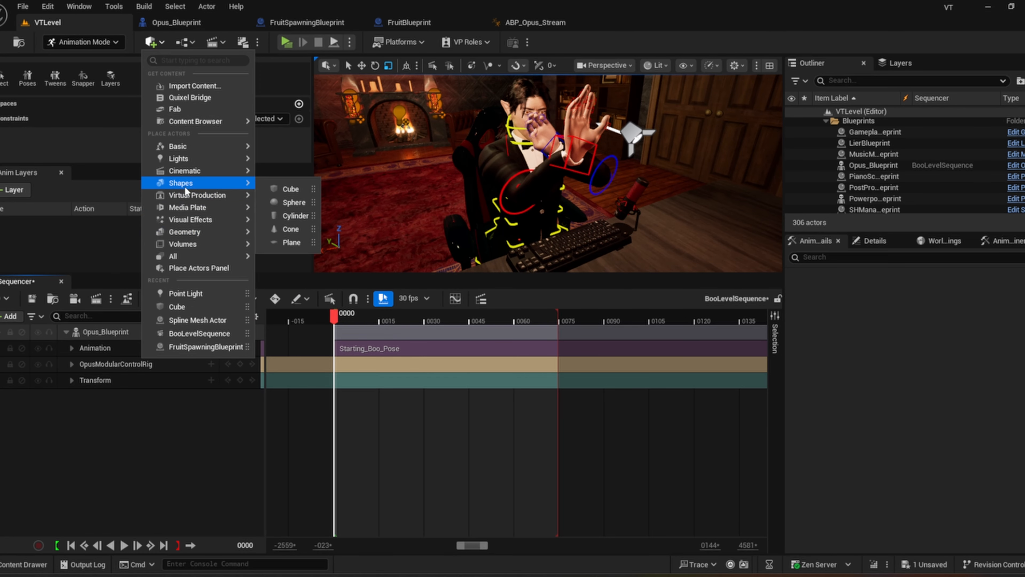
pyautogui.moveTo(283, 206); pyautogui.dragTo(107, 441)
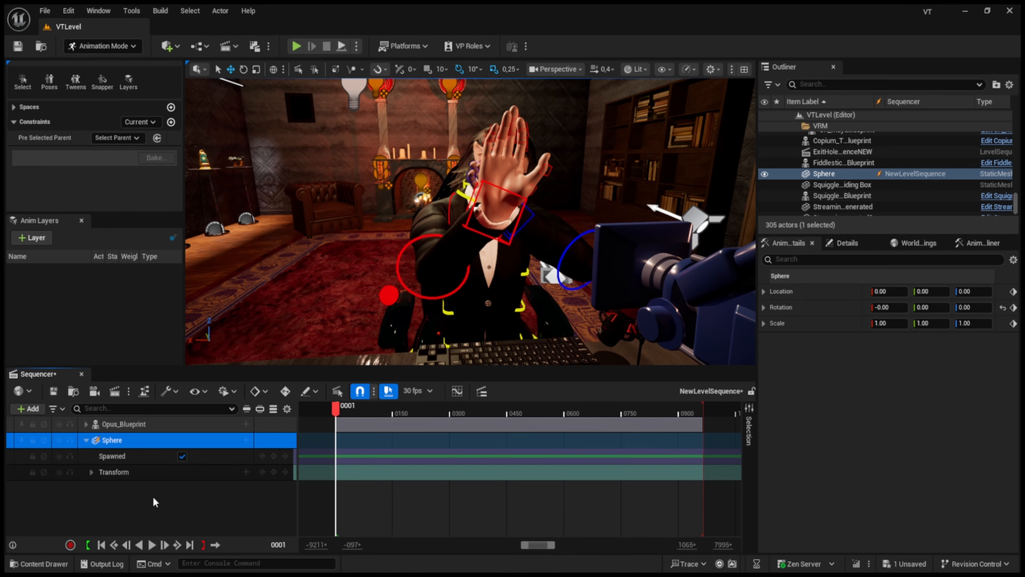
pyautogui.click(116, 457)
# Step: Look around the room to examine where the new Sphere sits in relation to the posed character
pyautogui.moveTo(380, 251); pyautogui.dragTo(386, 286, button='right')
pyautogui.moveTo(371, 227); pyautogui.dragTo(726, 214, button='right')
pyautogui.press('w')
pyautogui.press('w')
pyautogui.scroll(-1, 471, 221)
pyautogui.moveTo(470, 222); pyautogui.dragTo(581, 260, button='right')
pyautogui.scroll(-1, 565, 262)
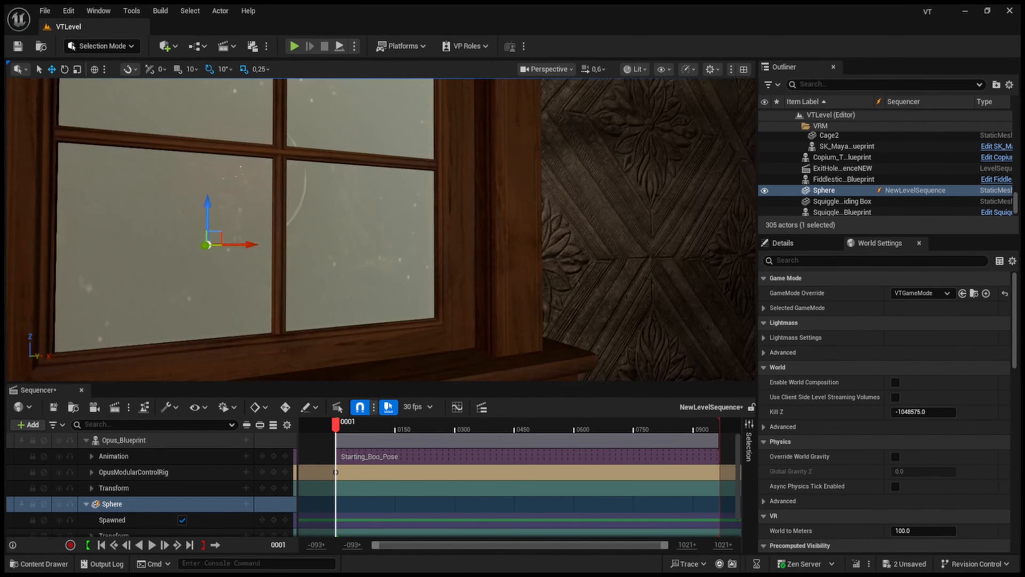
pyautogui.moveTo(381, 229); pyautogui.dragTo(258, 244, button='right')
pyautogui.scroll(-4, 254, 242)
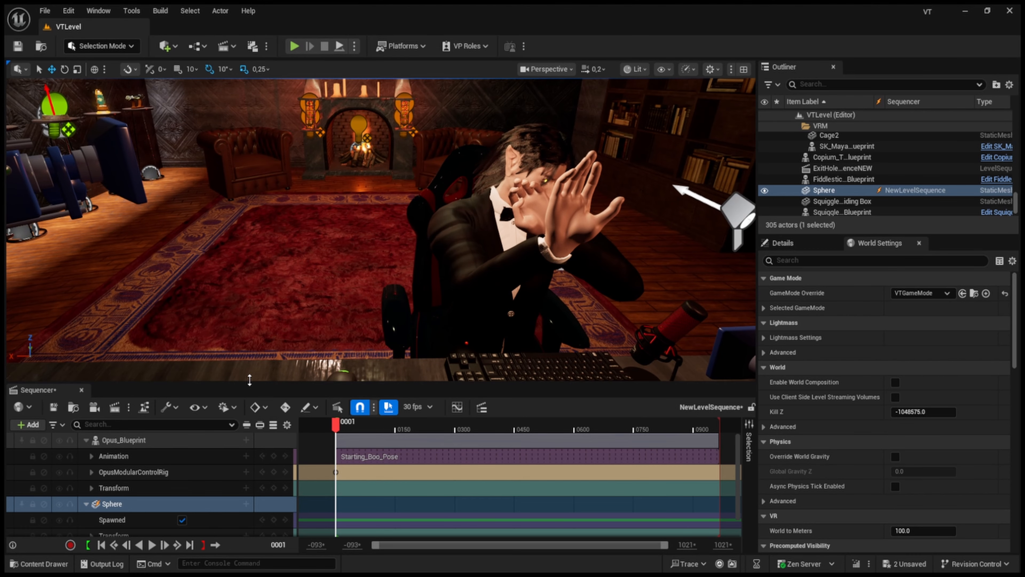
pyautogui.moveTo(249, 381); pyautogui.dragTo(258, 310)
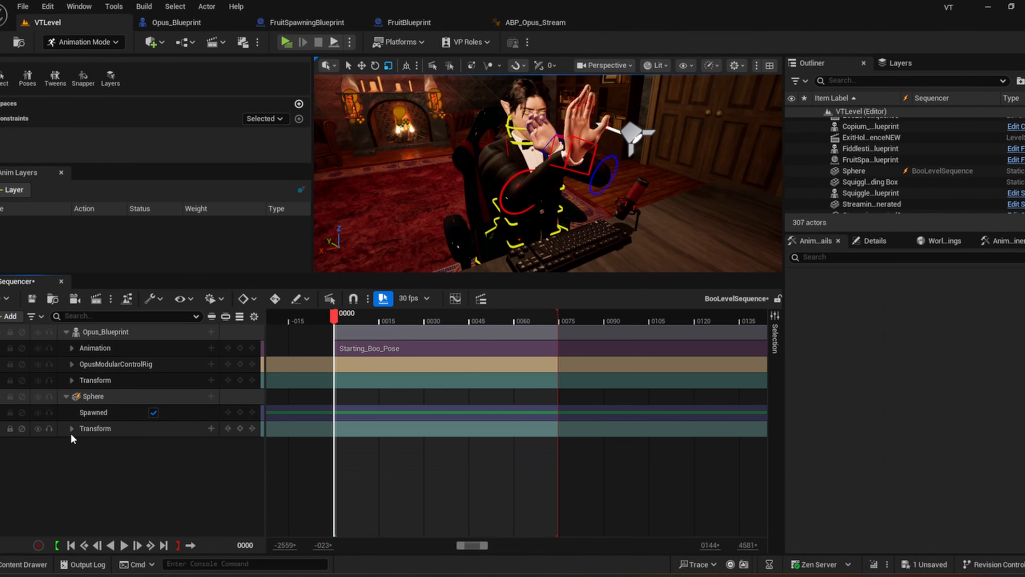
# Step: Override the X, Y and Z Location channels of the Sphere's Transform track with Double Perlin Noise
pyautogui.click(72, 427)
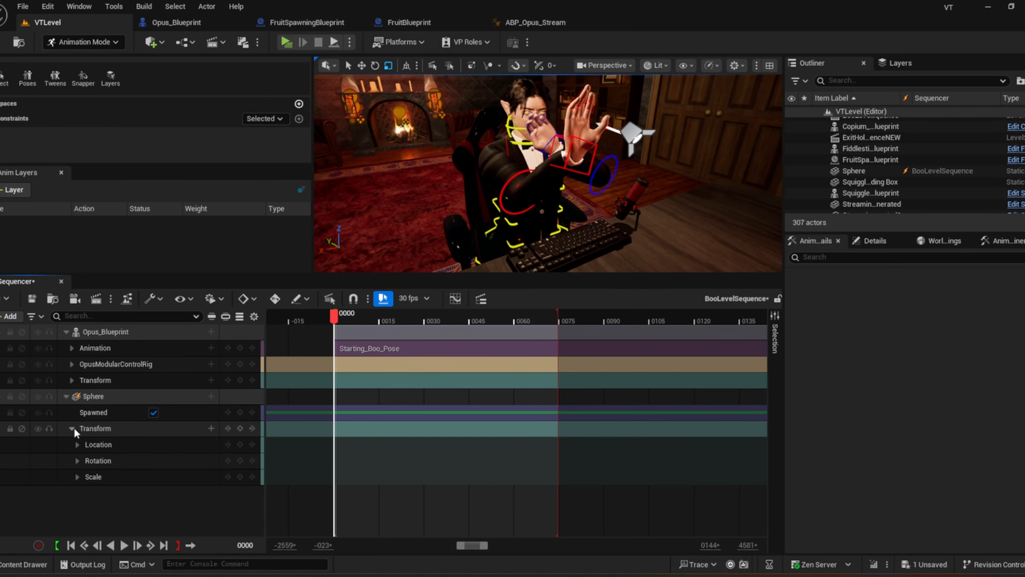
pyautogui.click(77, 445)
pyautogui.rightClick(133, 459)
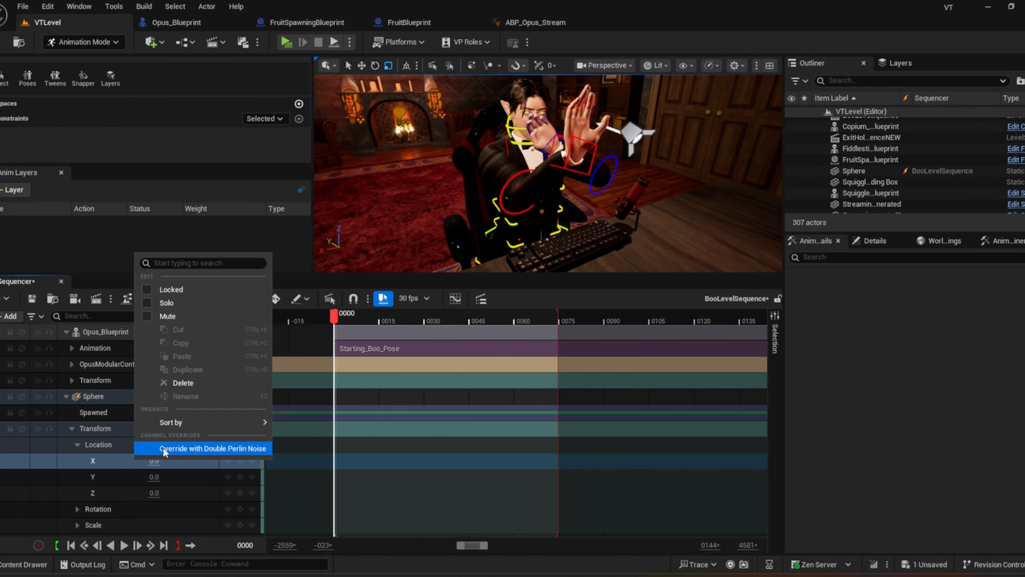
pyautogui.click(163, 448)
pyautogui.rightClick(134, 469)
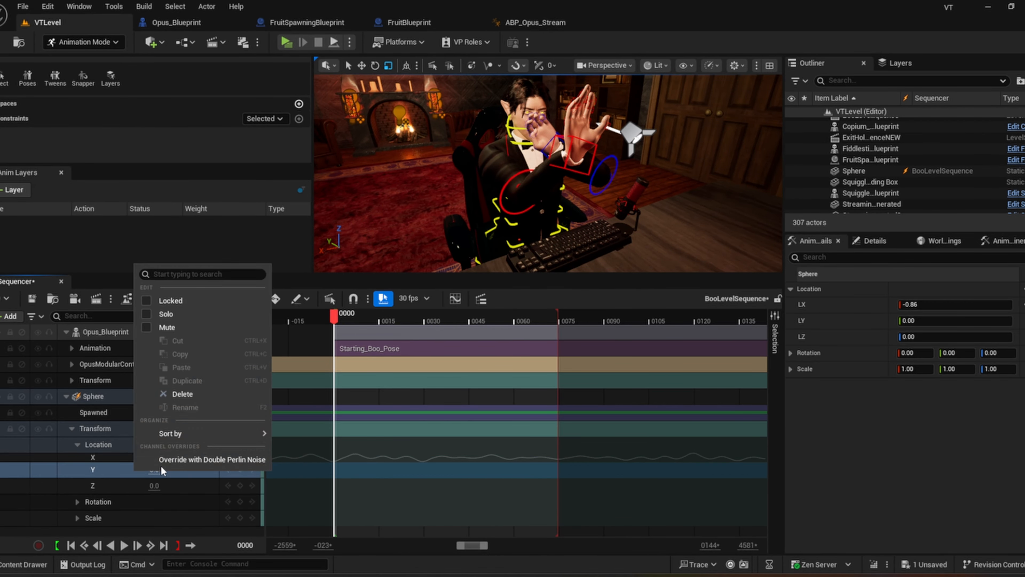
pyautogui.click(166, 459)
pyautogui.click(136, 476)
pyautogui.rightClick(136, 478)
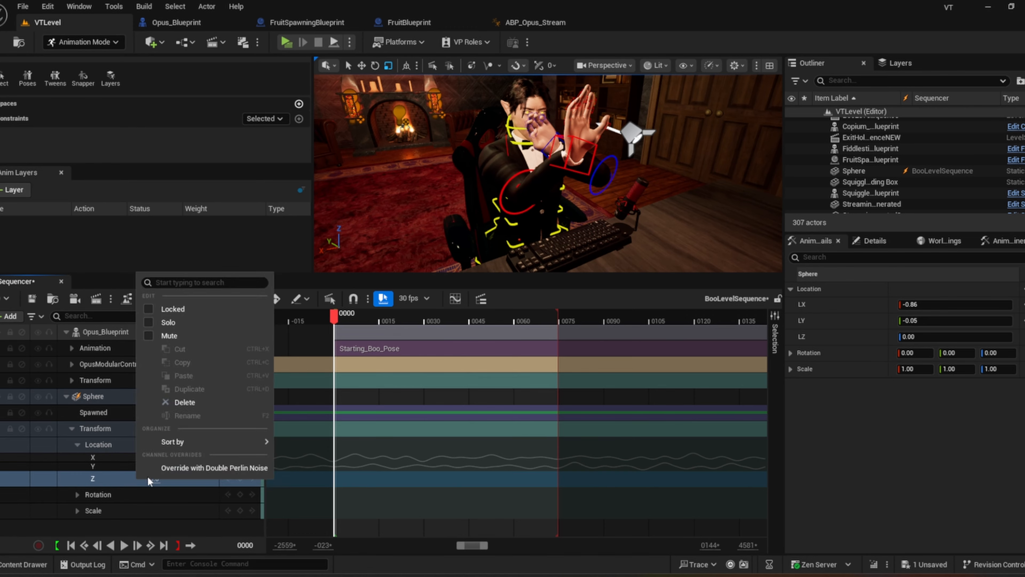
pyautogui.click(178, 468)
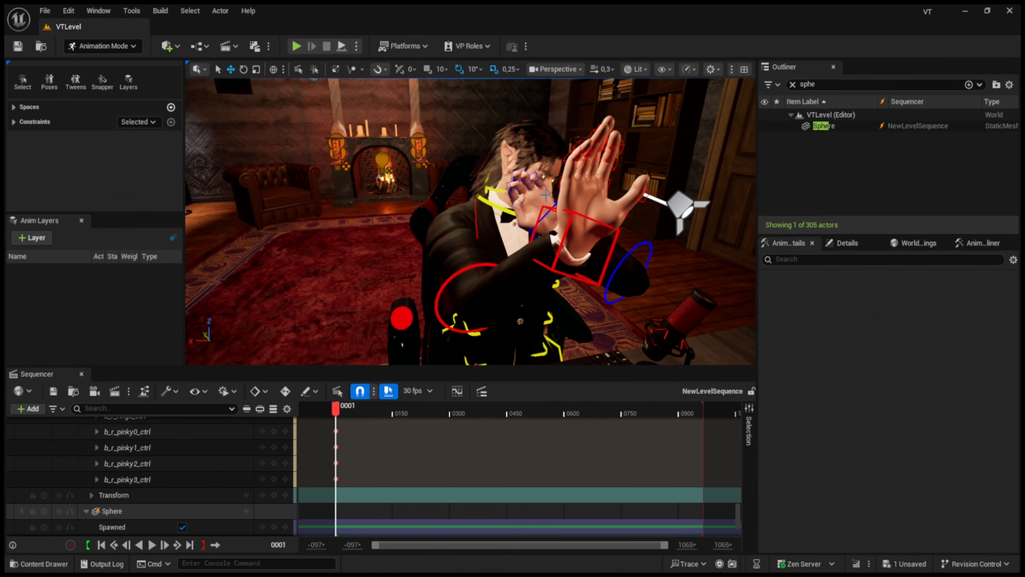
pyautogui.click(569, 216)
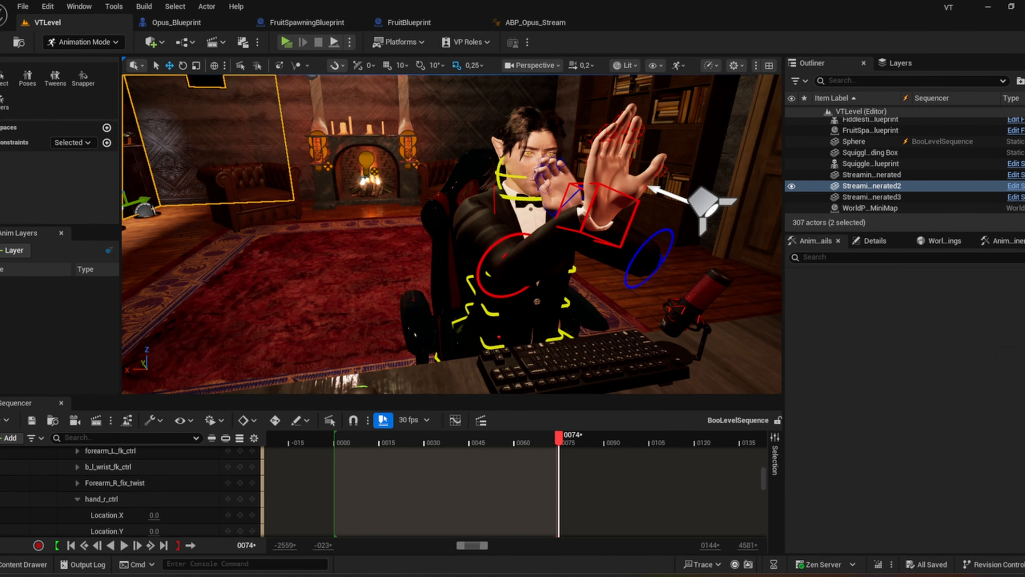
pyautogui.click(857, 193)
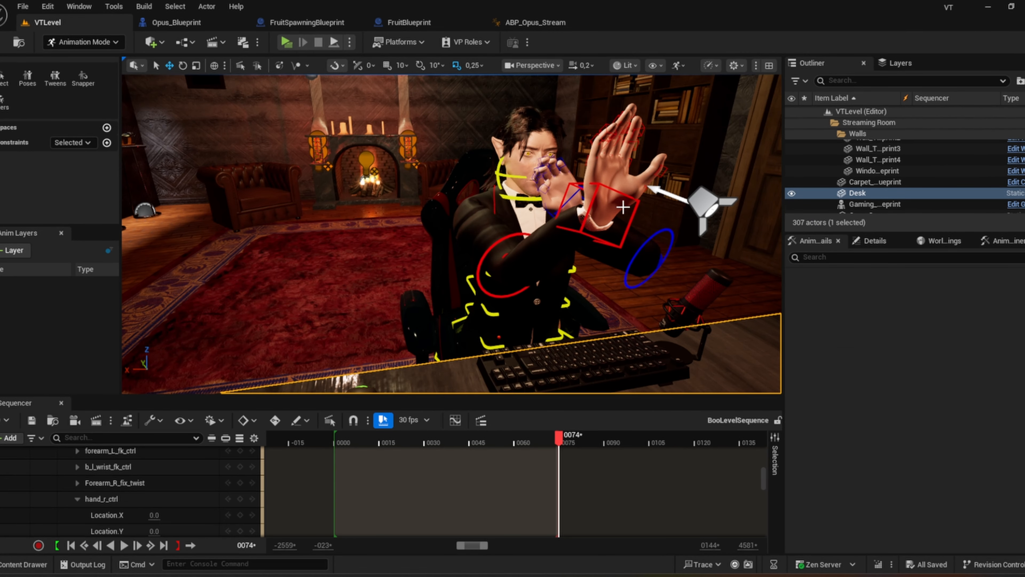
pyautogui.click(636, 198)
pyautogui.click(107, 140)
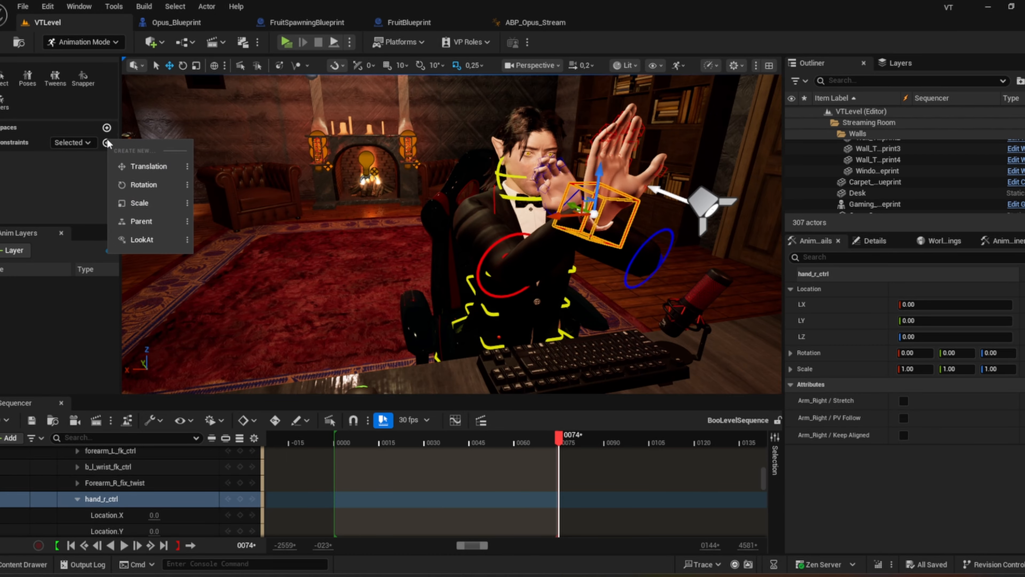
pyautogui.click(135, 217)
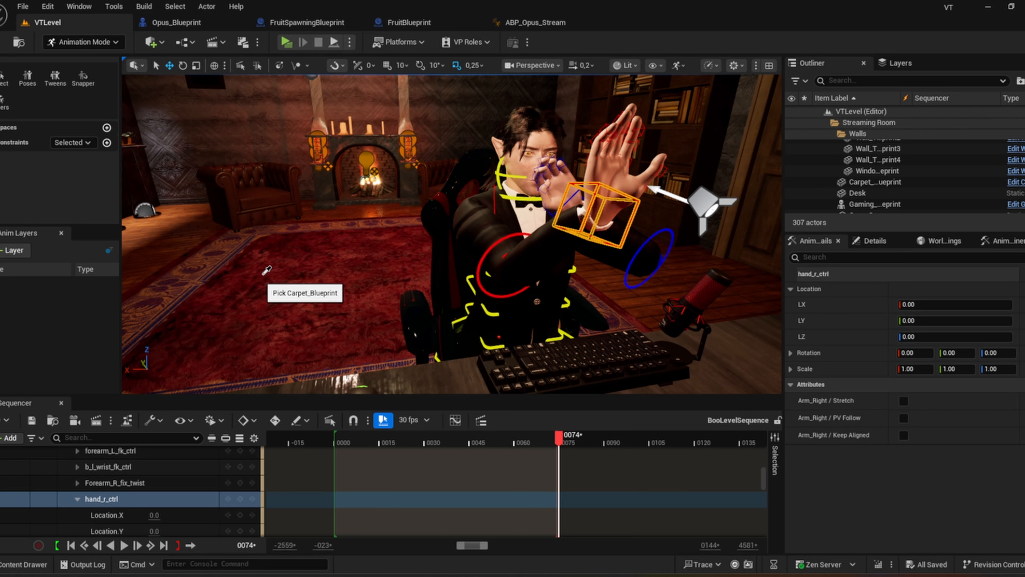
pyautogui.click(422, 267)
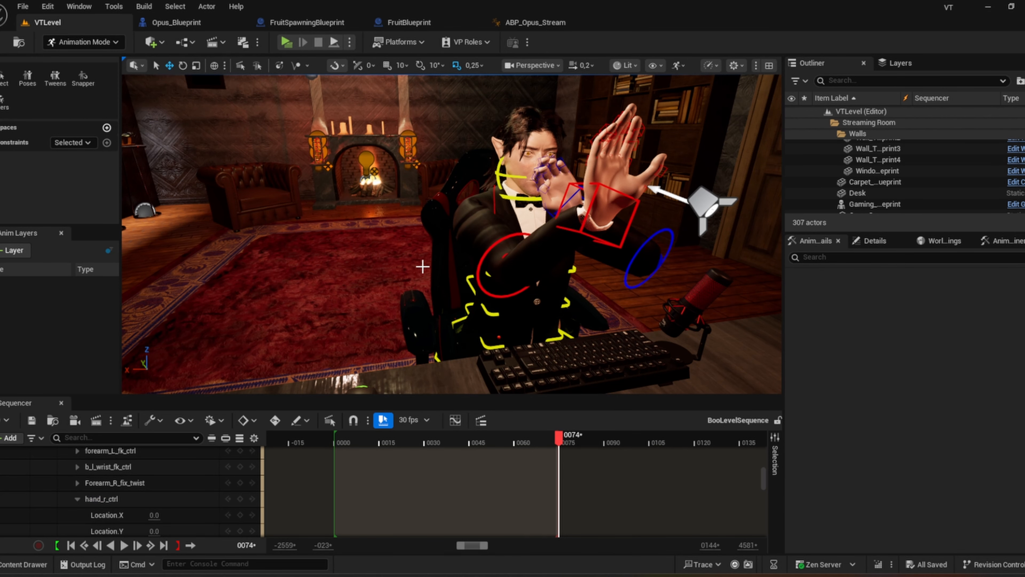
# Step: Add a Parent constraint to the right hand control hand_r_ctrl with the Sphere as parent, and play the sequence
pyautogui.click(626, 224)
pyautogui.click(107, 143)
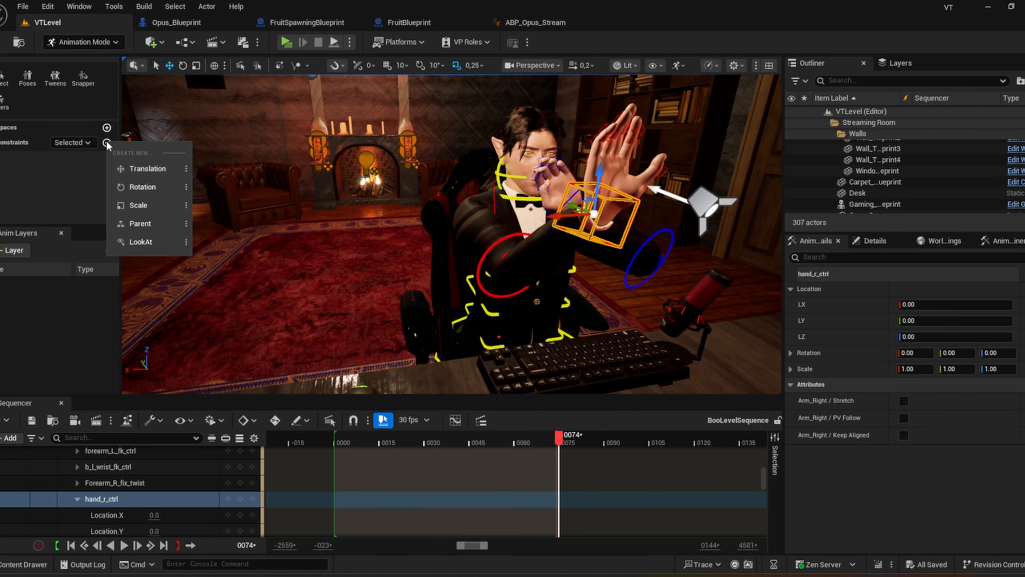
pyautogui.click(173, 223)
pyautogui.moveTo(238, 210); pyautogui.dragTo(659, 223, button='right')
pyautogui.press('w')
pyautogui.scroll(3, 735, 174)
pyautogui.press('w')
pyautogui.scroll(-3, 497, 198)
pyautogui.press('s')
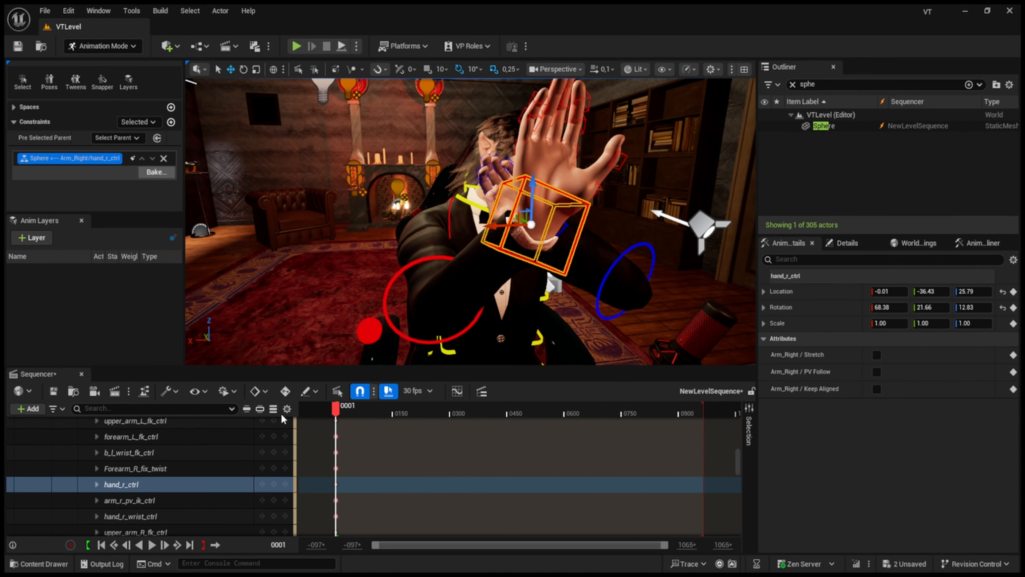
pyautogui.press('space')
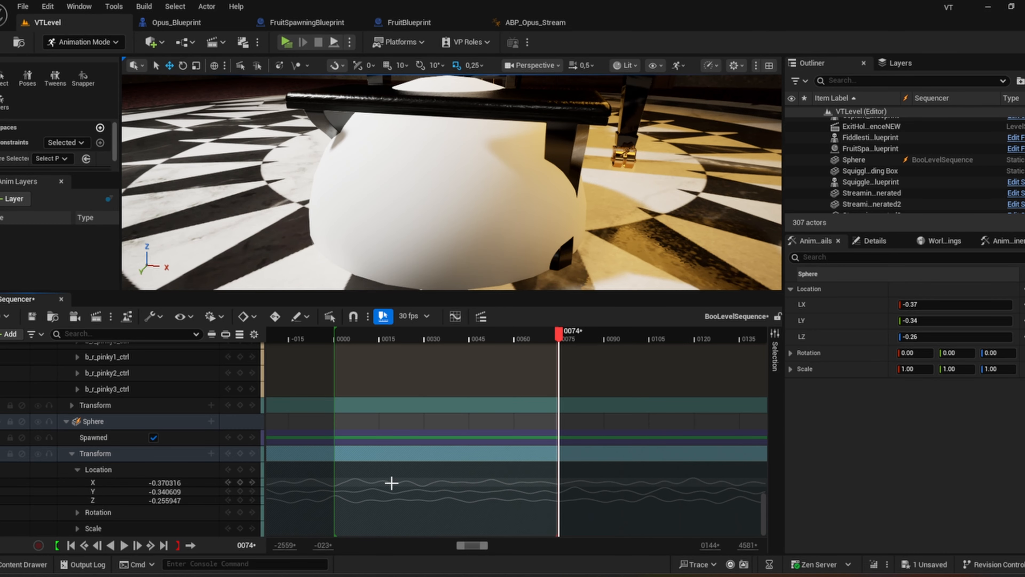
# Step: Check the Perlin Noise Channels settings of Location.X on the Sphere's Transform section
pyautogui.rightClick(490, 481)
pyautogui.moveTo(537, 272)
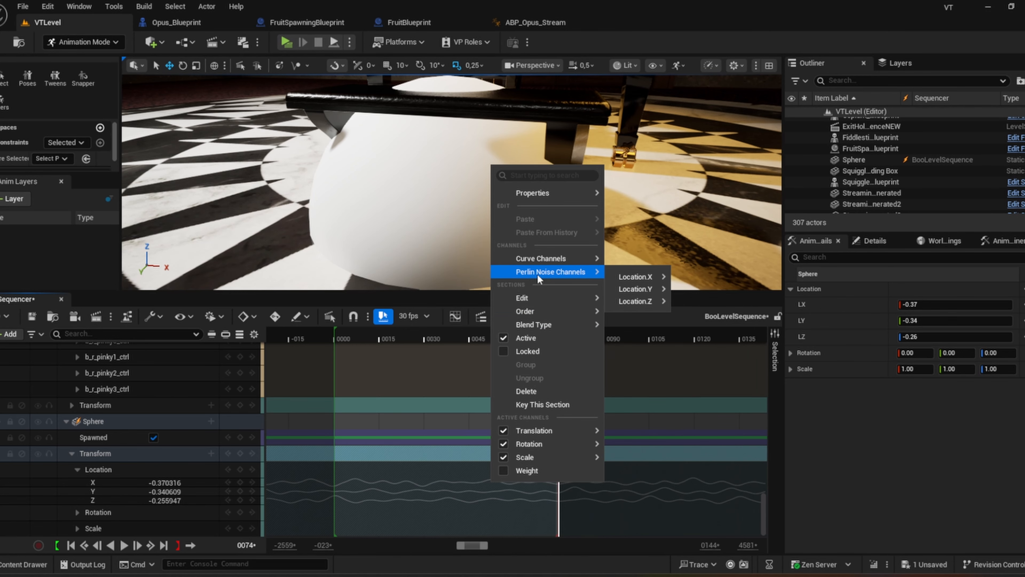
pyautogui.moveTo(636, 278)
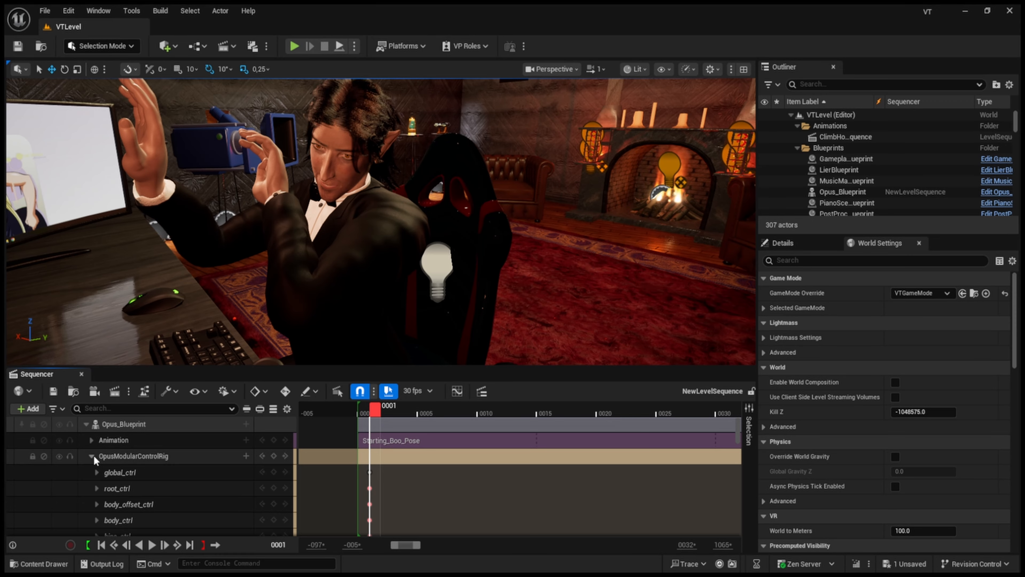
# Step: Collapse the control list of the OpusModularControlRig track in the sequence
pyautogui.click(92, 456)
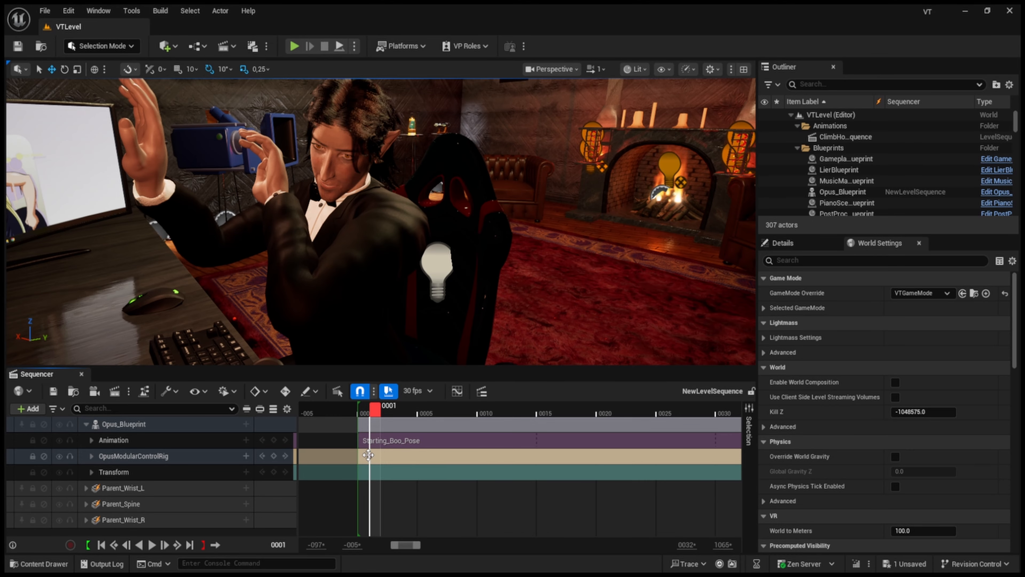
pyautogui.moveTo(363, 452); pyautogui.dragTo(360, 460)
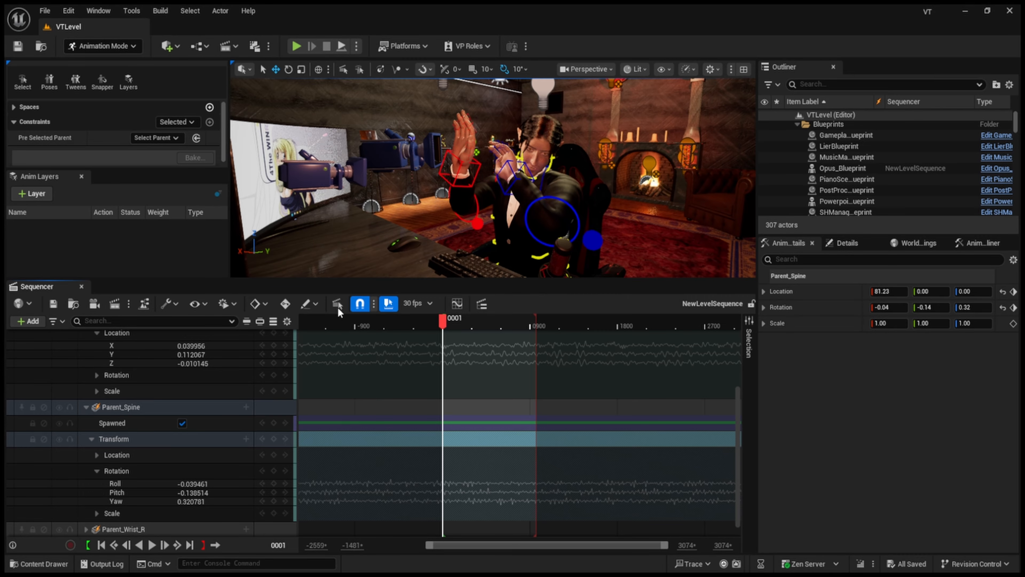
# Step: Play the sequence and examine the character's noise-driven motion from a closer view of the hands and upper body
pyautogui.moveTo(520, 166); pyautogui.dragTo(526, 166, button='right')
pyautogui.press('w')
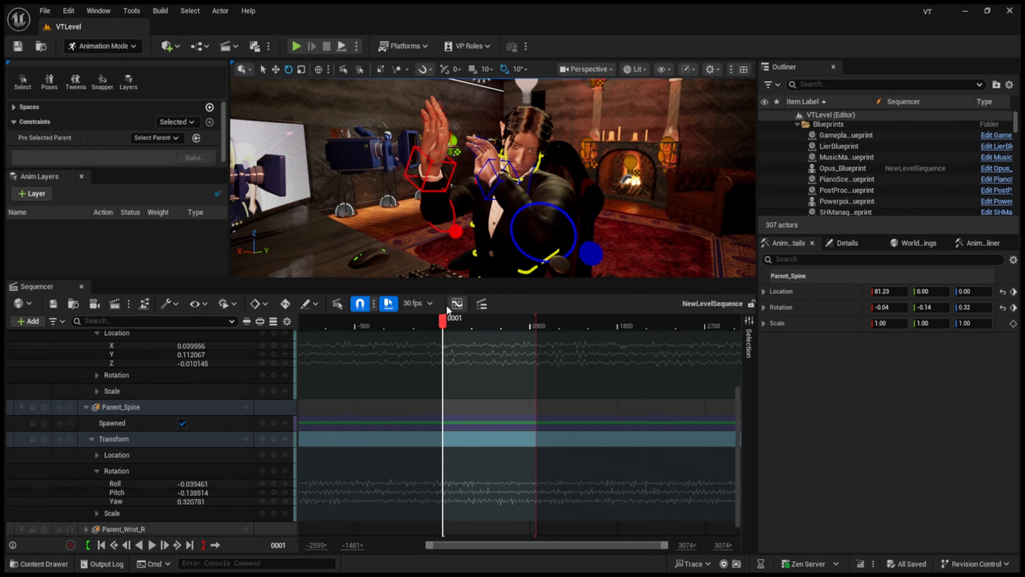
pyautogui.press('space')
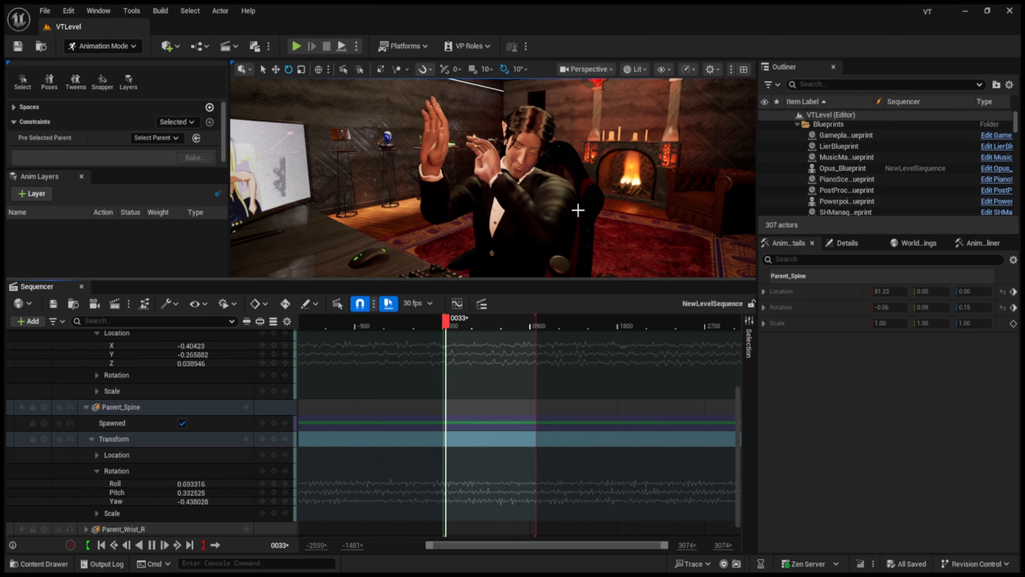